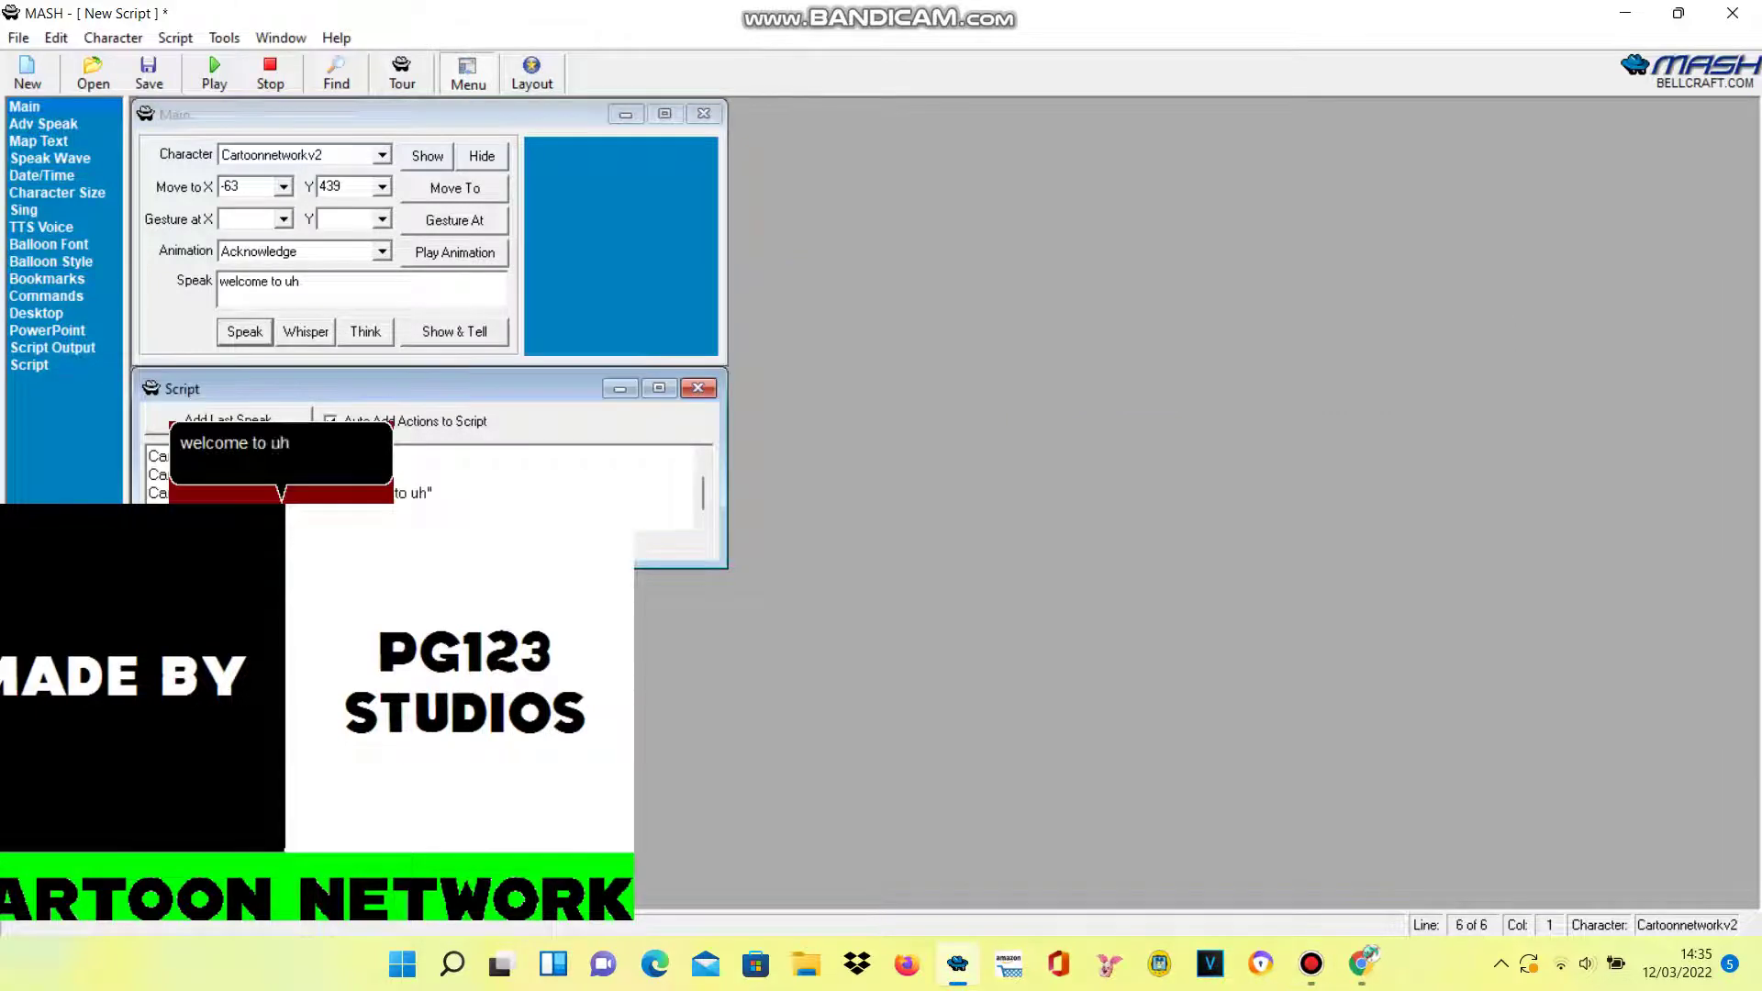
In Chrome, open One Square Minesweeper, close it, then open endless.horse from The Useless Web
key(alt+Tab)
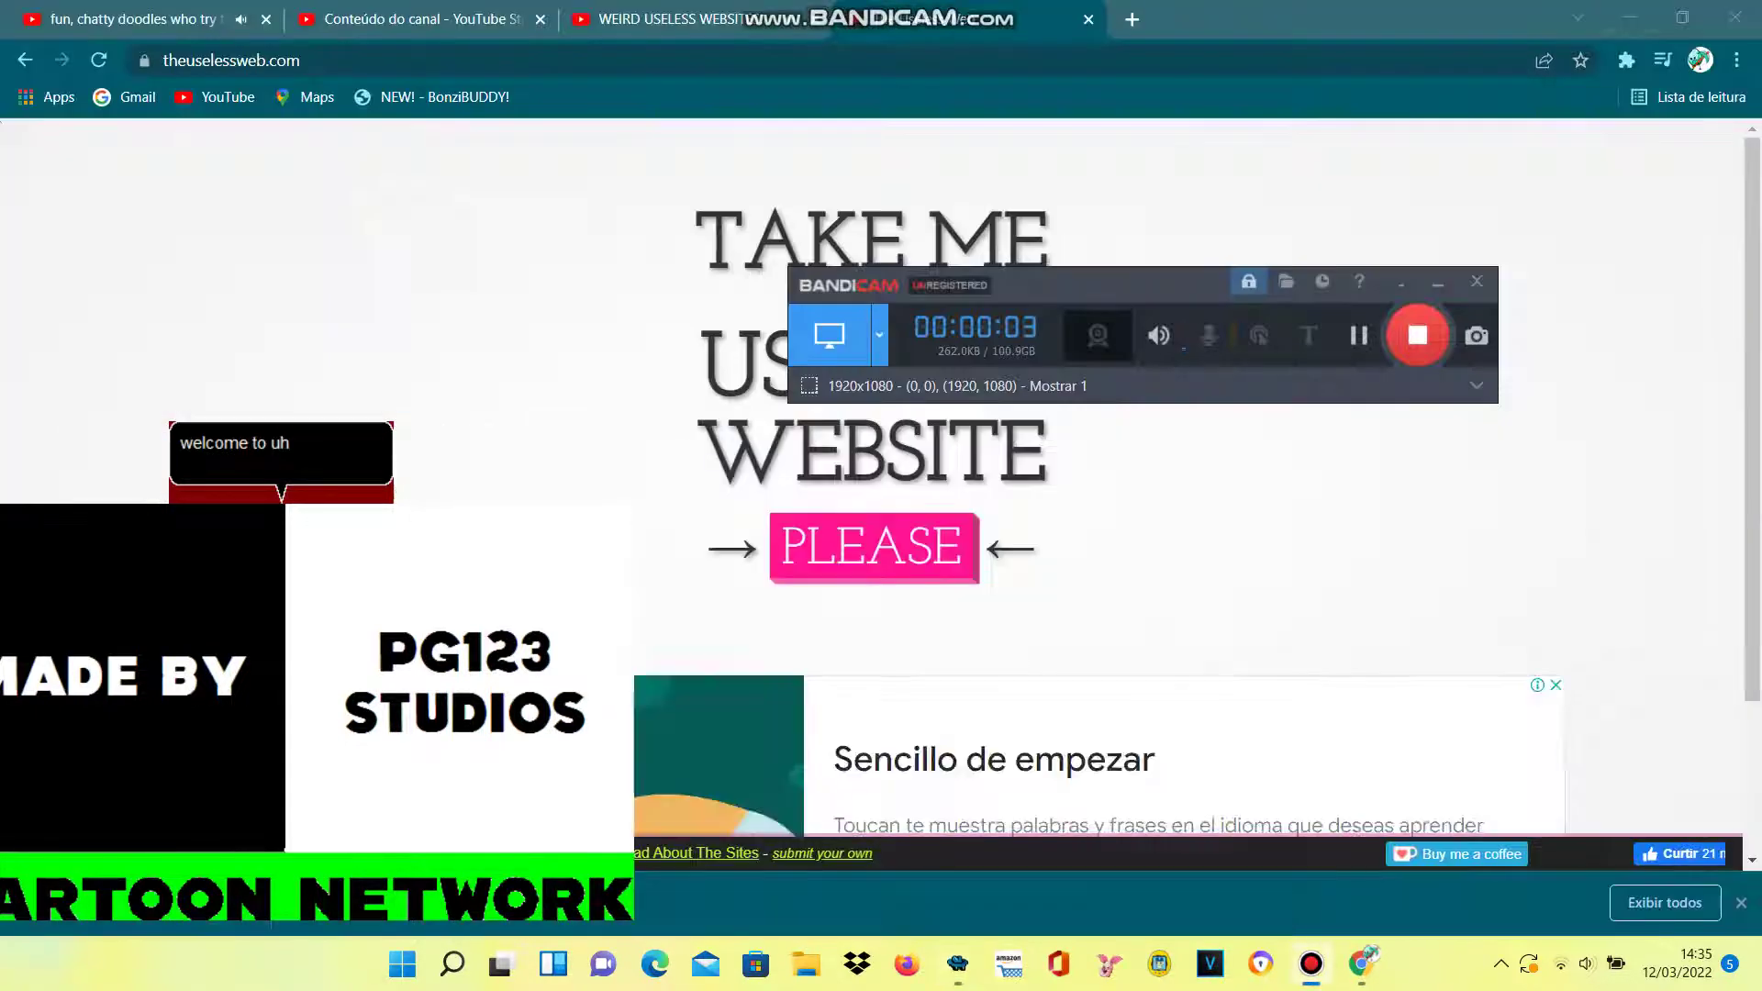
click(881, 544)
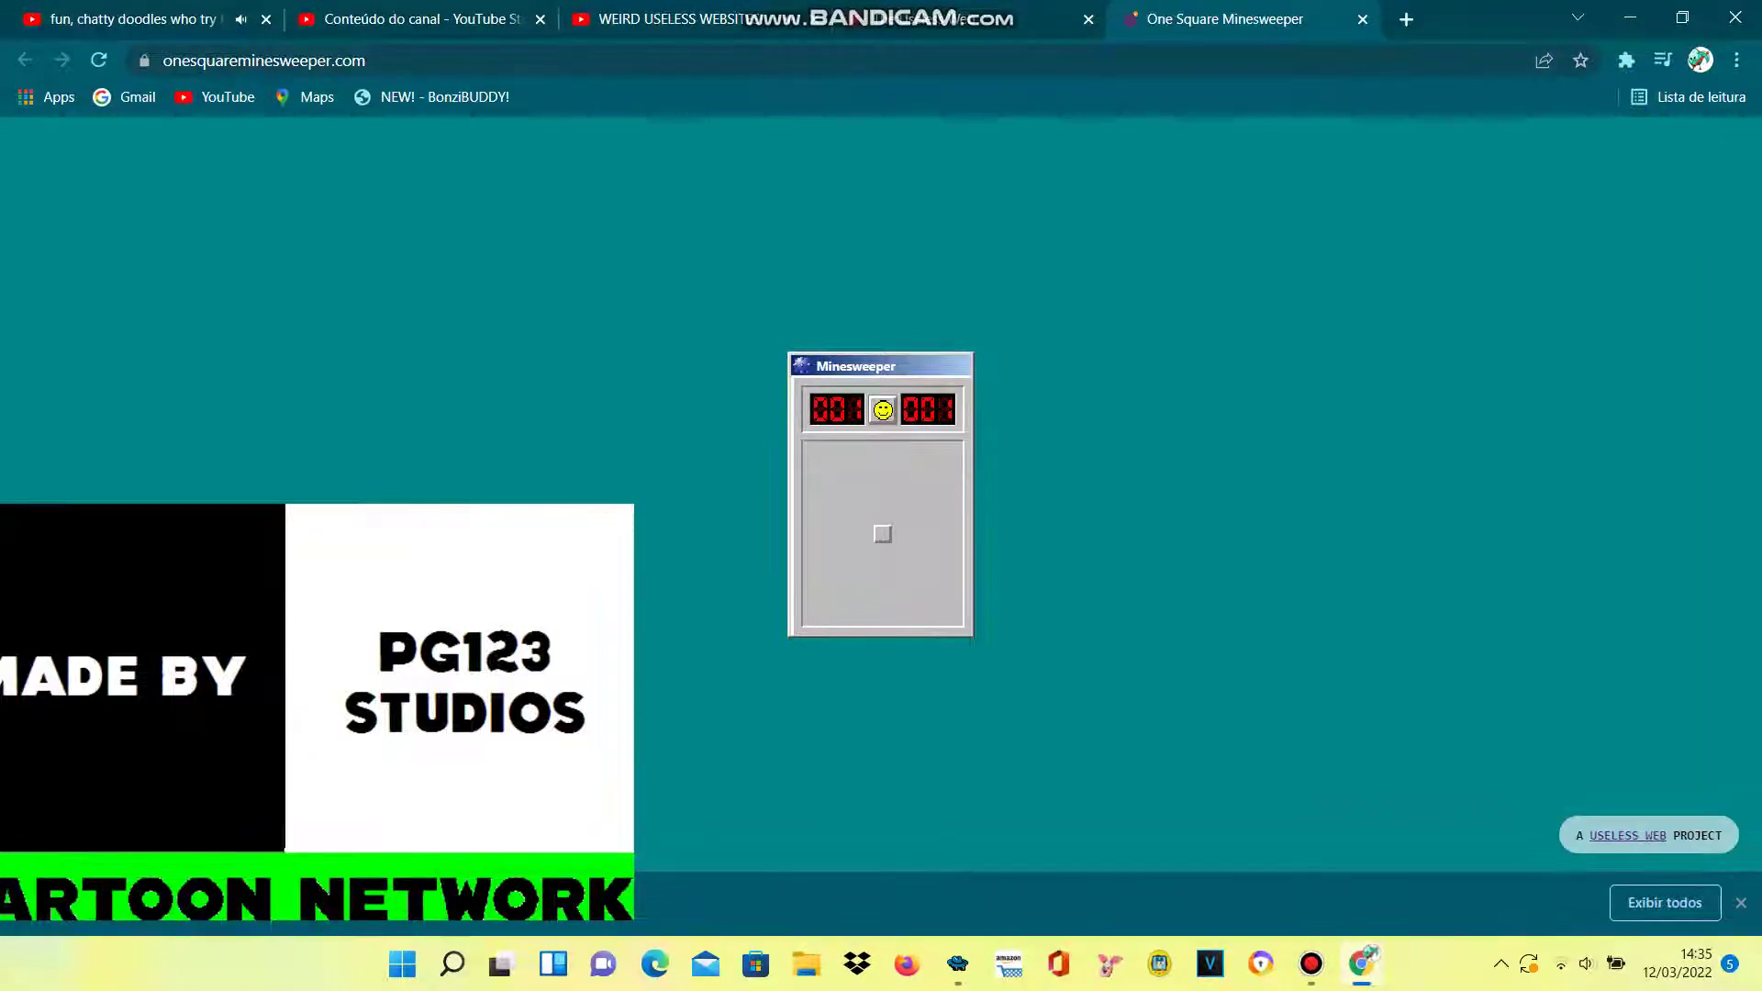
click(1362, 19)
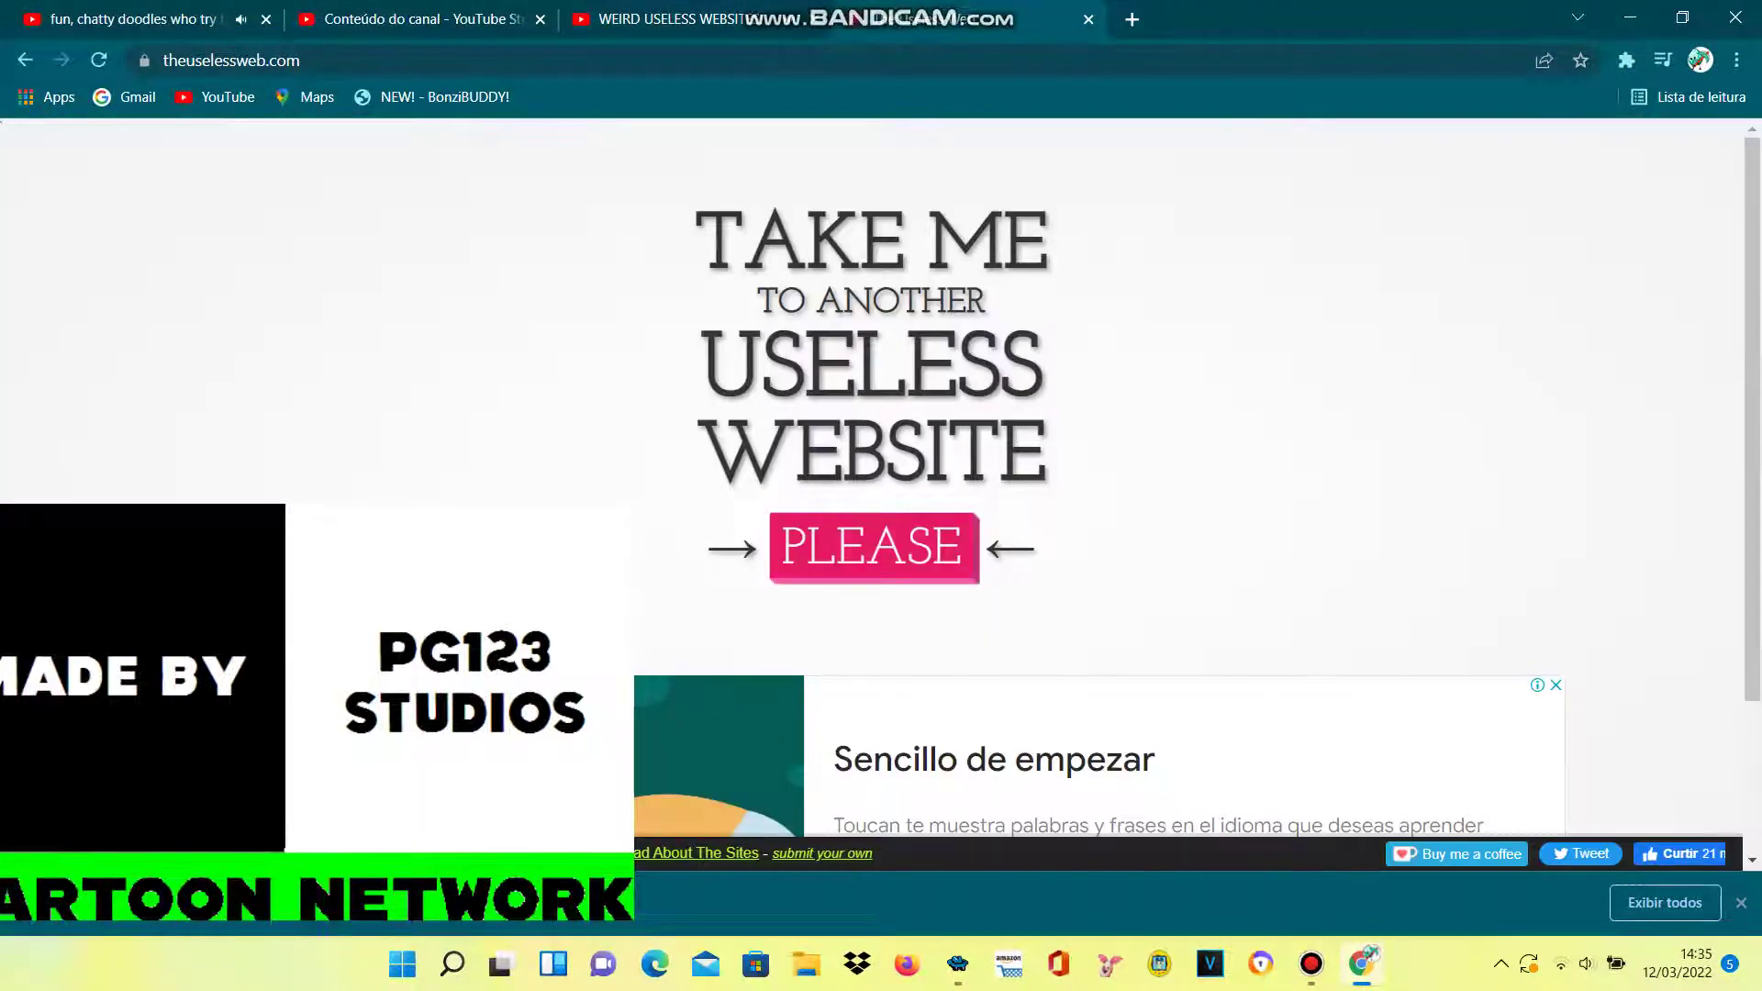
click(881, 544)
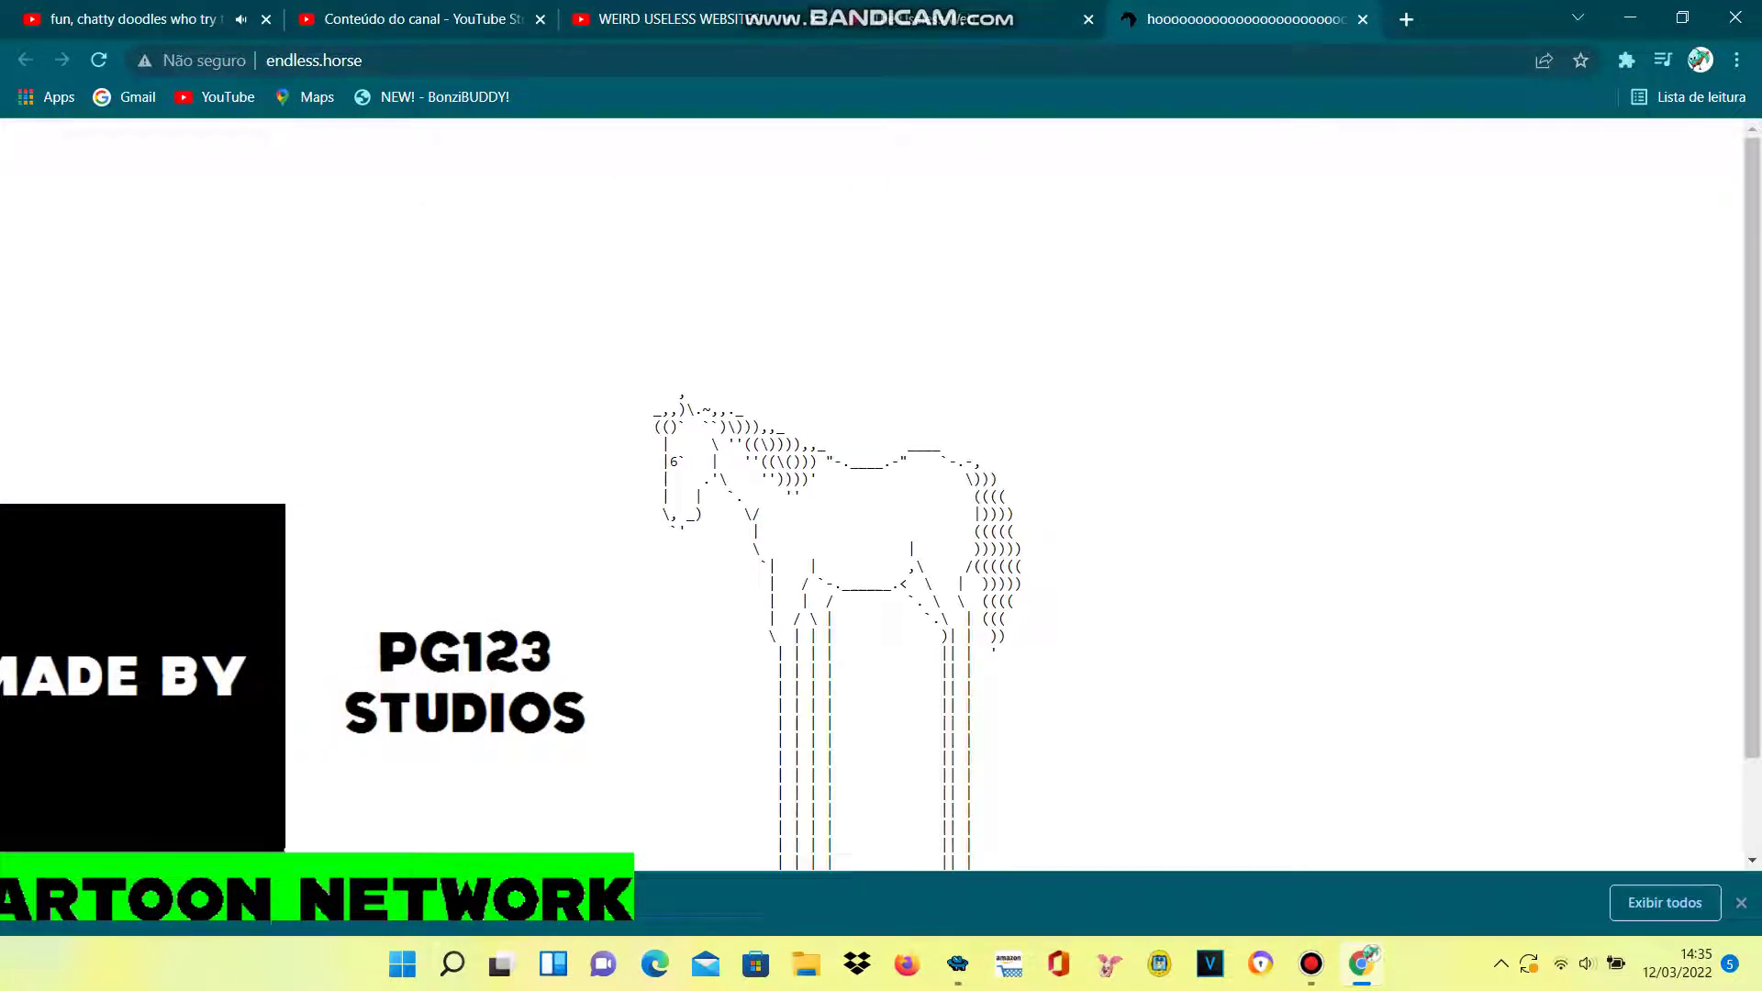
scroll(881, 550, down, 5)
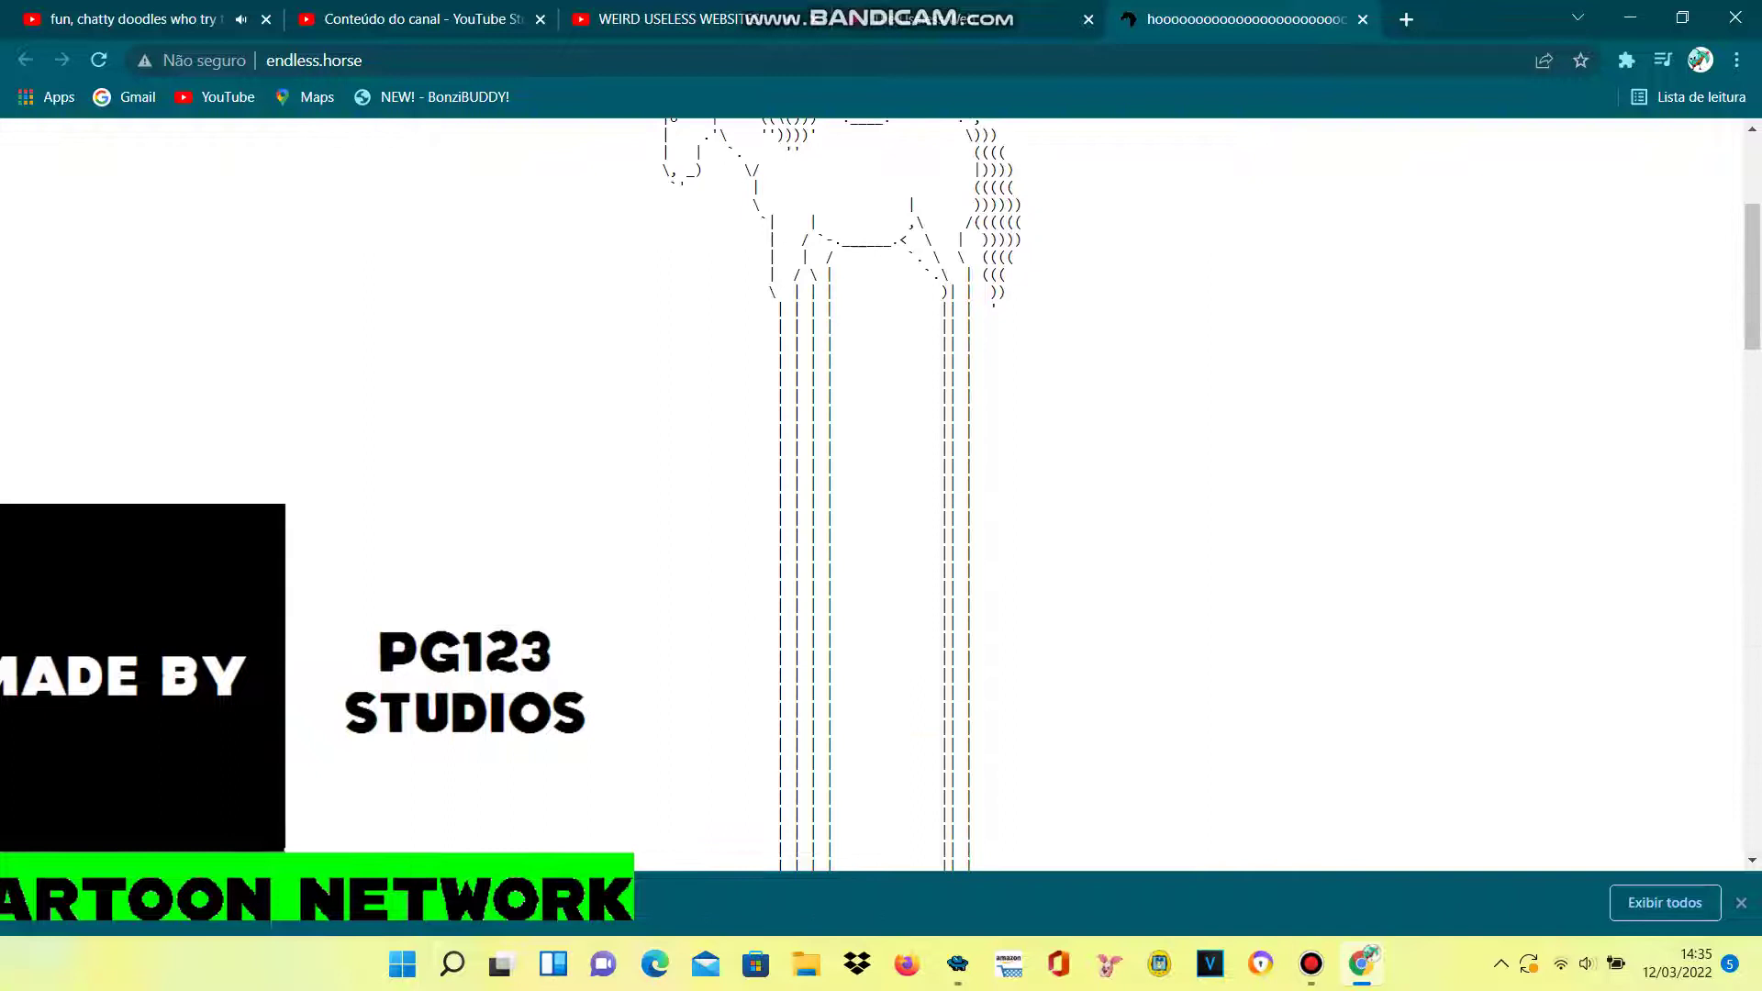
scroll(881, 551, down, 5)
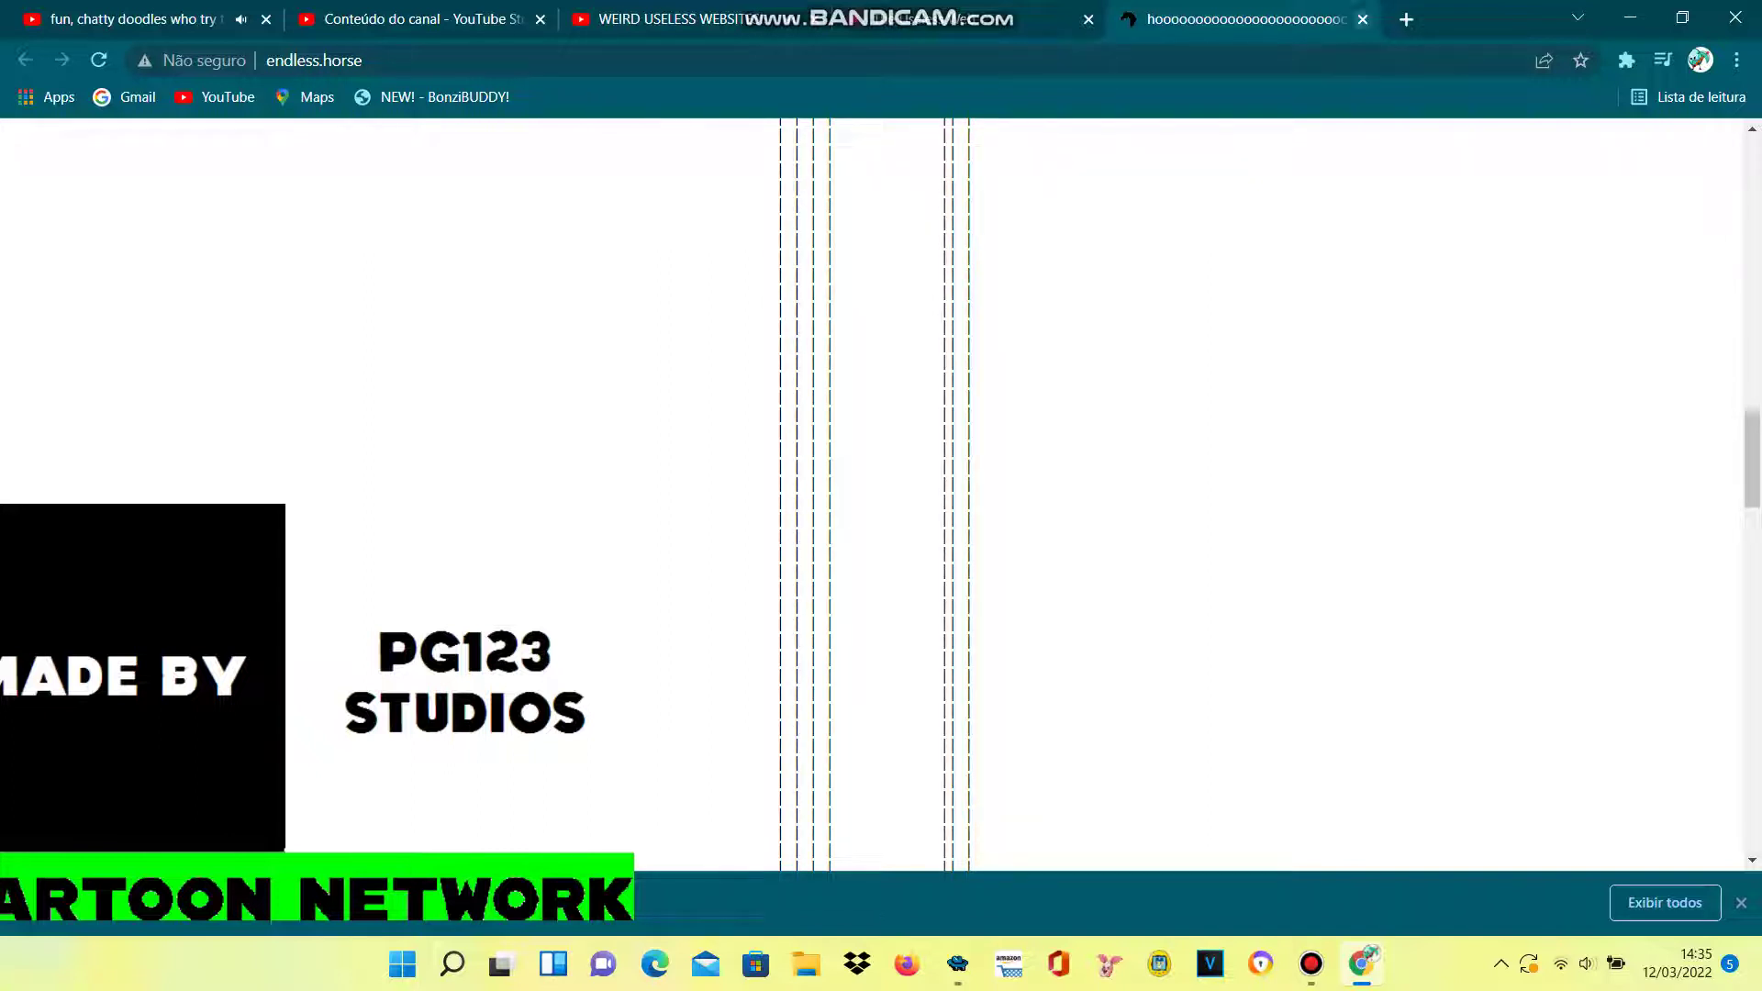
Have BigZap play its Show animation and say 'woah' over the book-cover site
click(1310, 964)
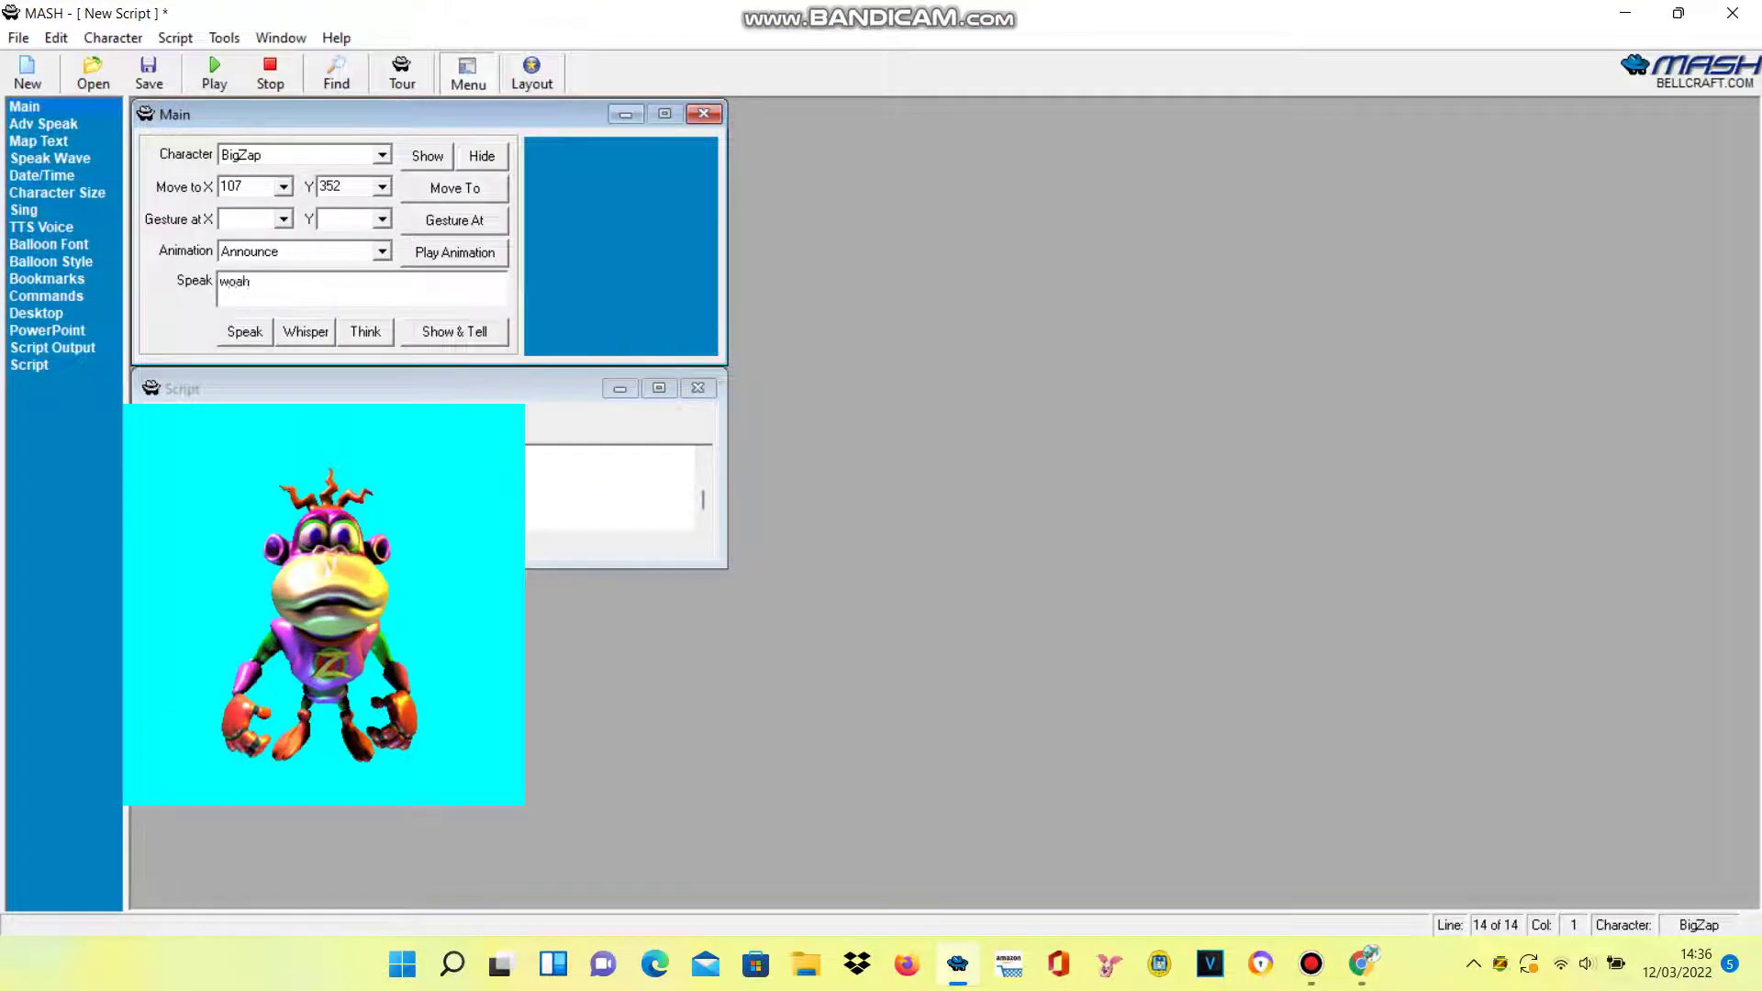
click(382, 252)
scroll(296, 318, down, 3)
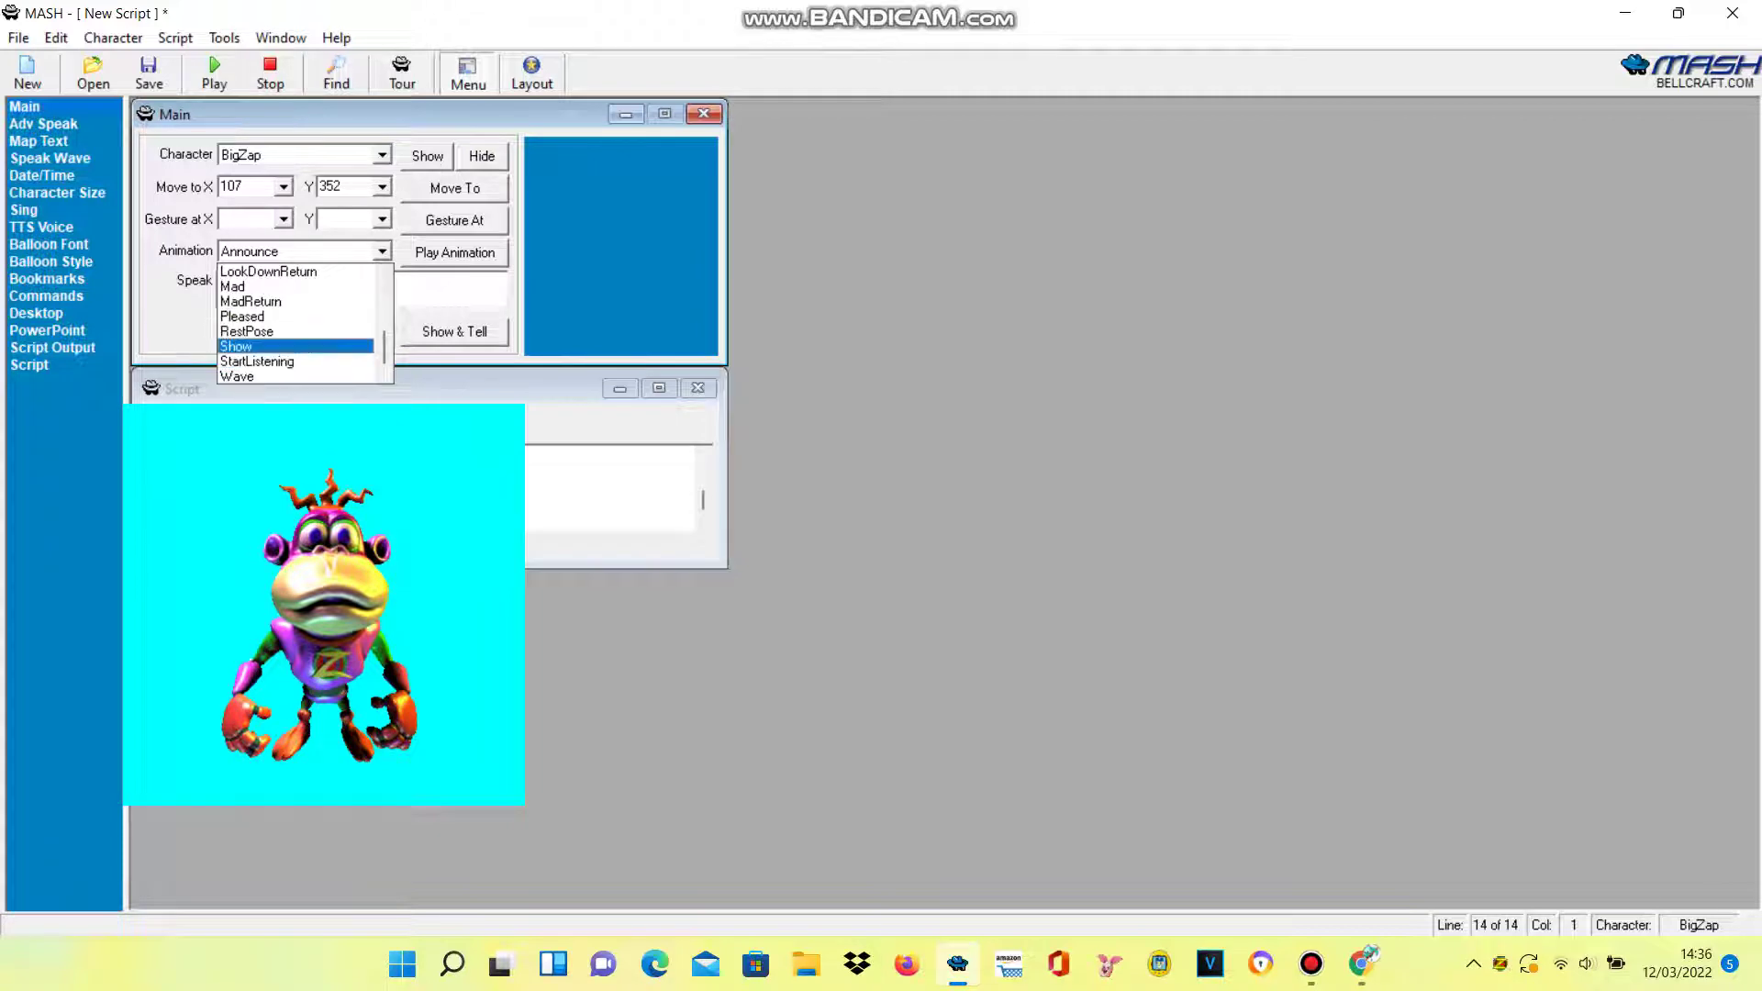
click(297, 346)
click(454, 252)
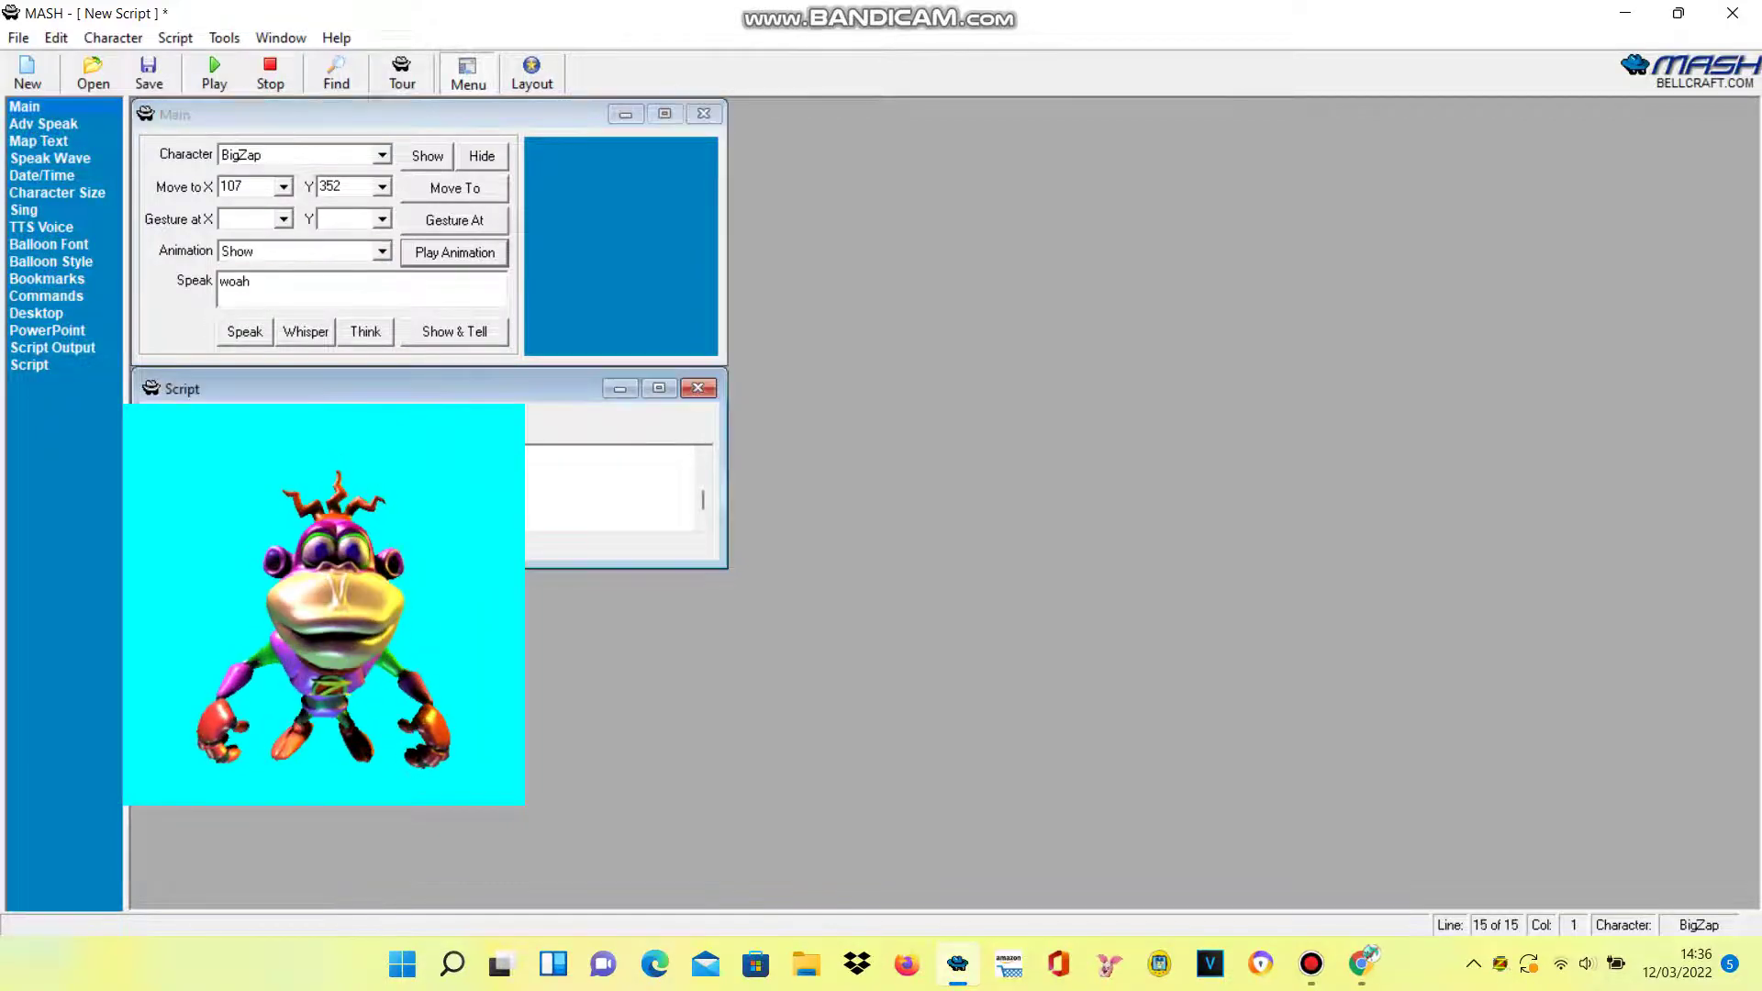
click(246, 332)
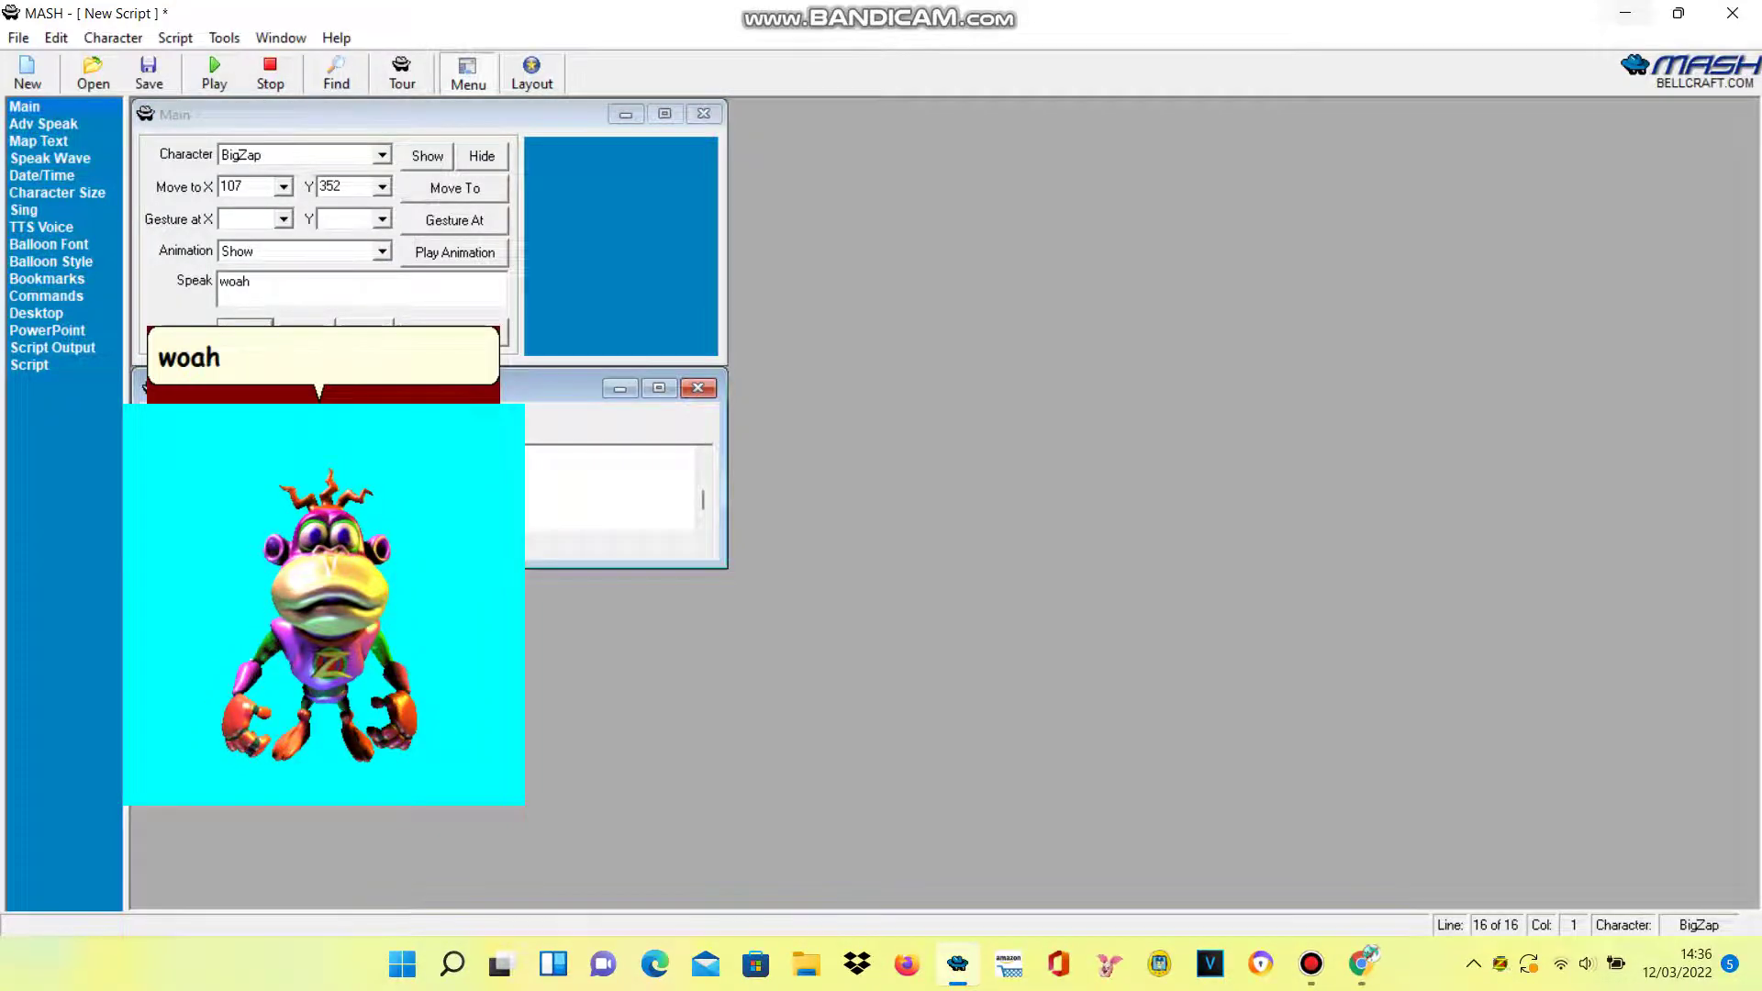
key(alt+Tab)
Make the PingPongBallDoodland character say 'woah' in MASH
click(1310, 963)
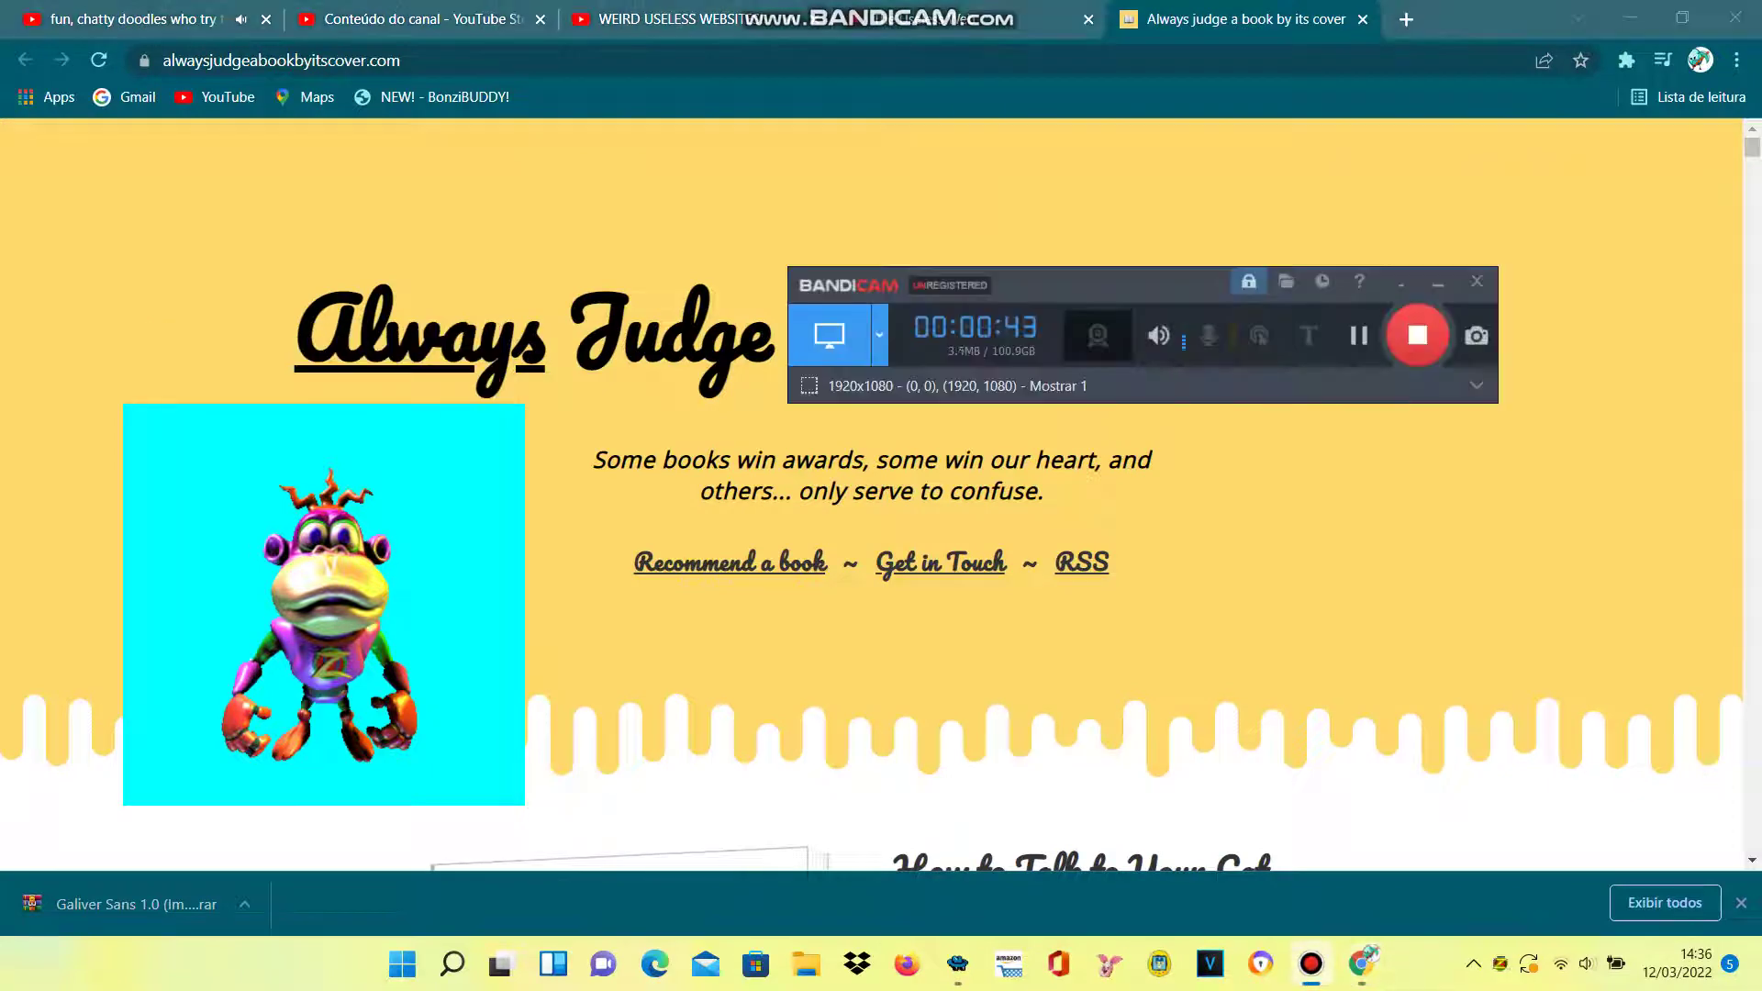
key(alt+Tab)
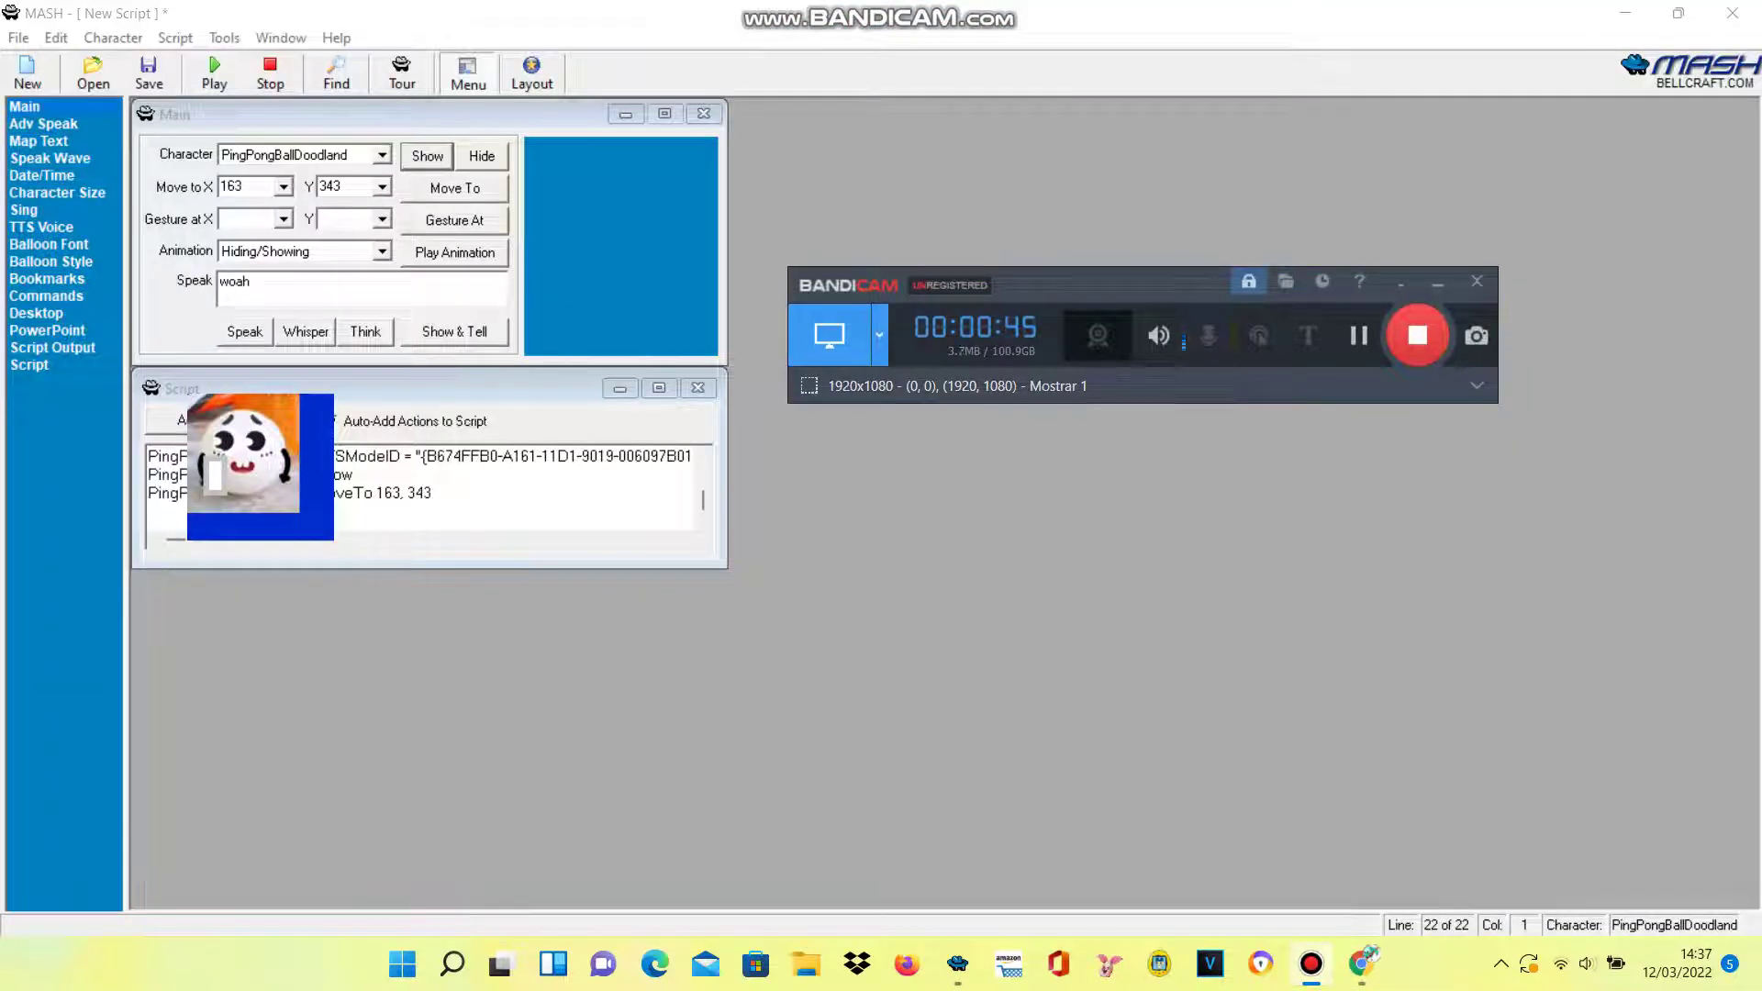
click(244, 330)
In Chrome, open drawing.garden from The Useless Web, then close its tab
key(alt+Tab)
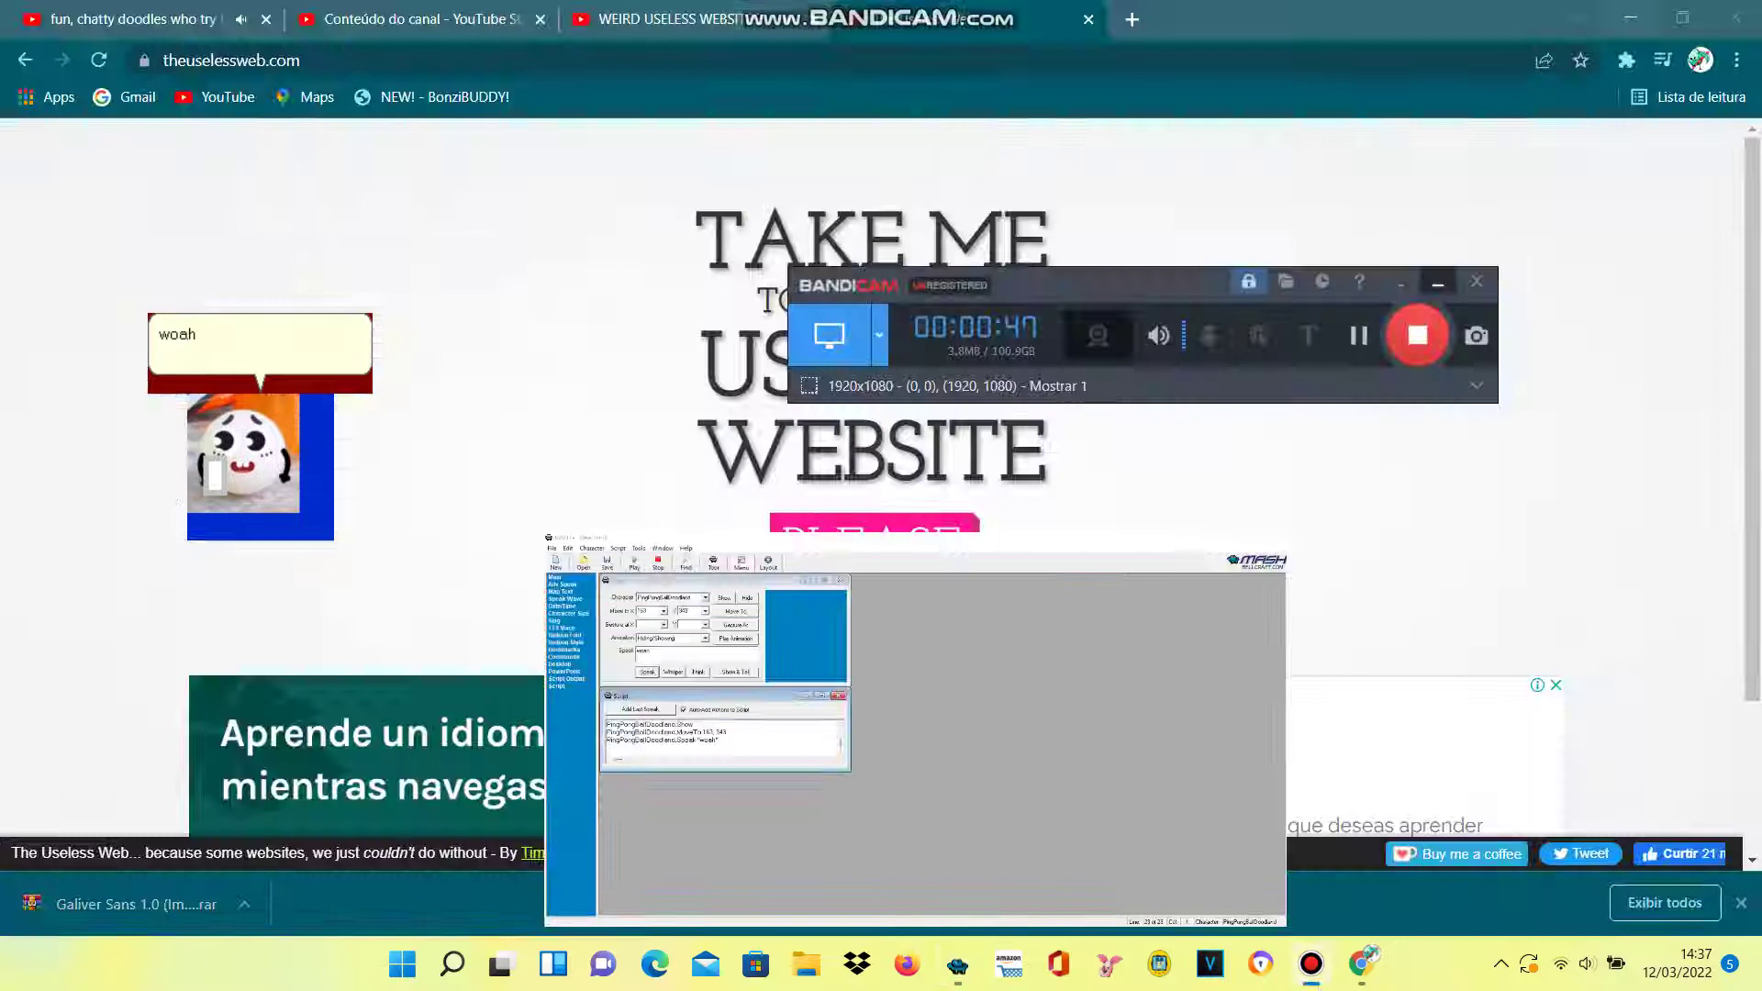
click(878, 548)
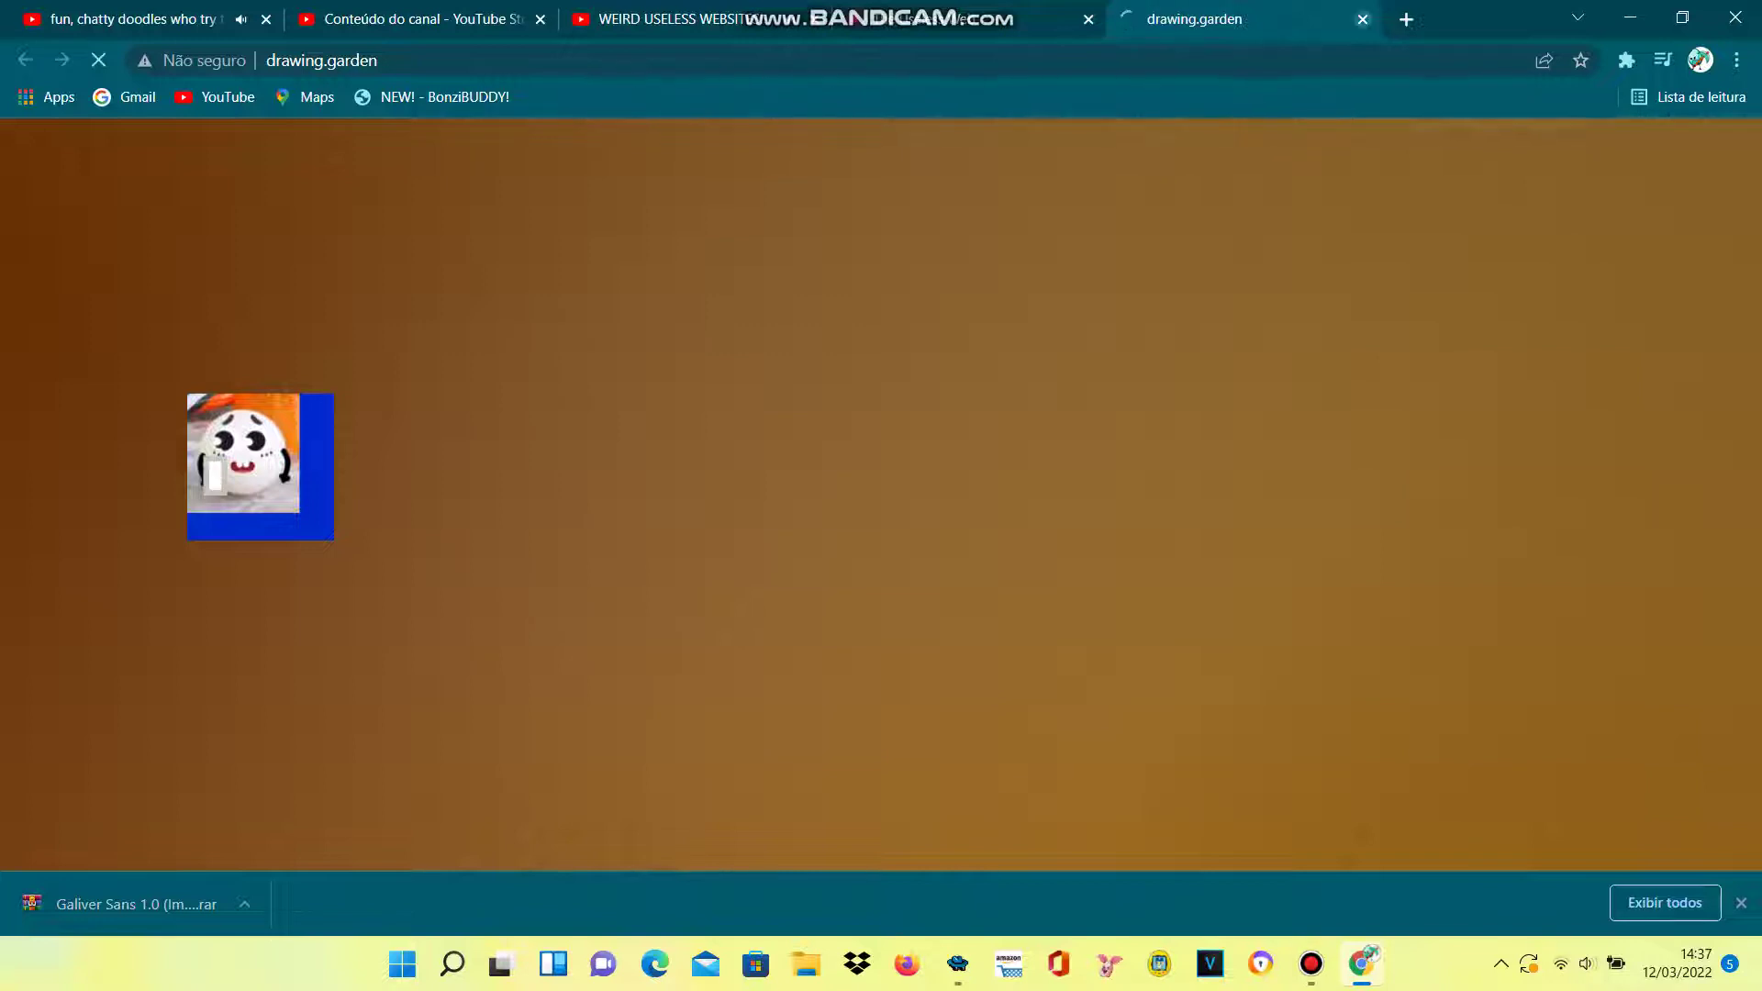
click(1363, 18)
Switch from the taskbar to MASH to set up the orange smiley R character
click(1310, 963)
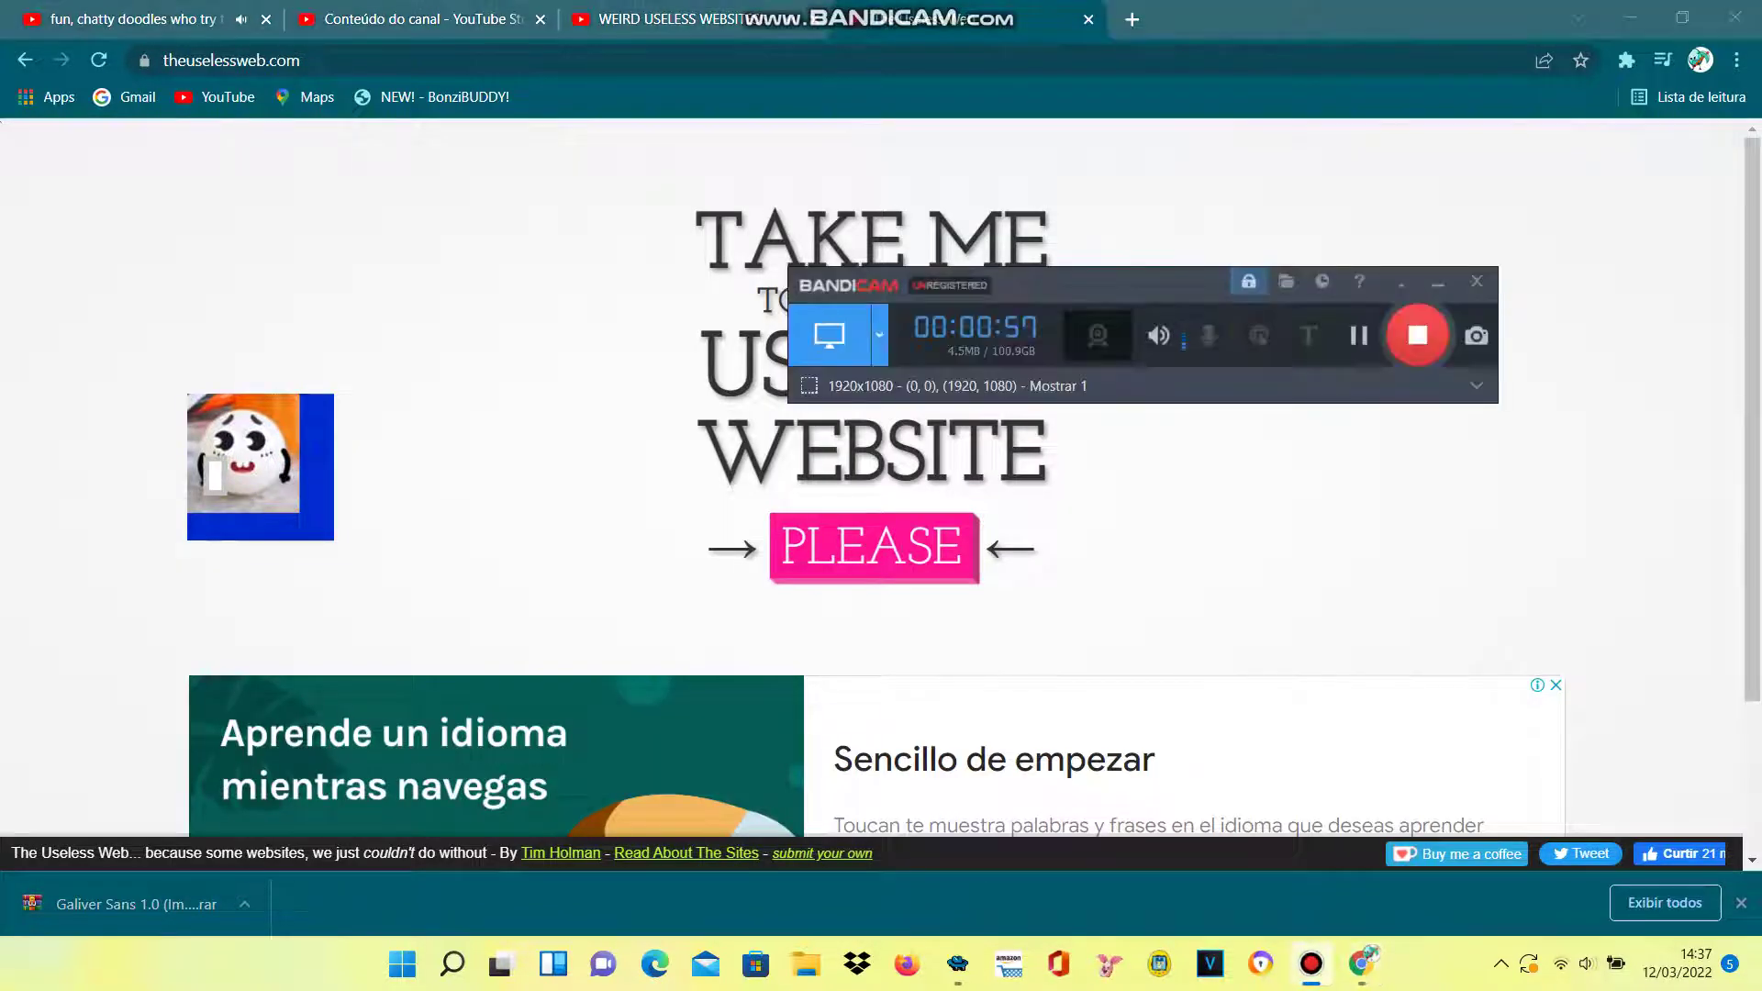
key(alt+Tab)
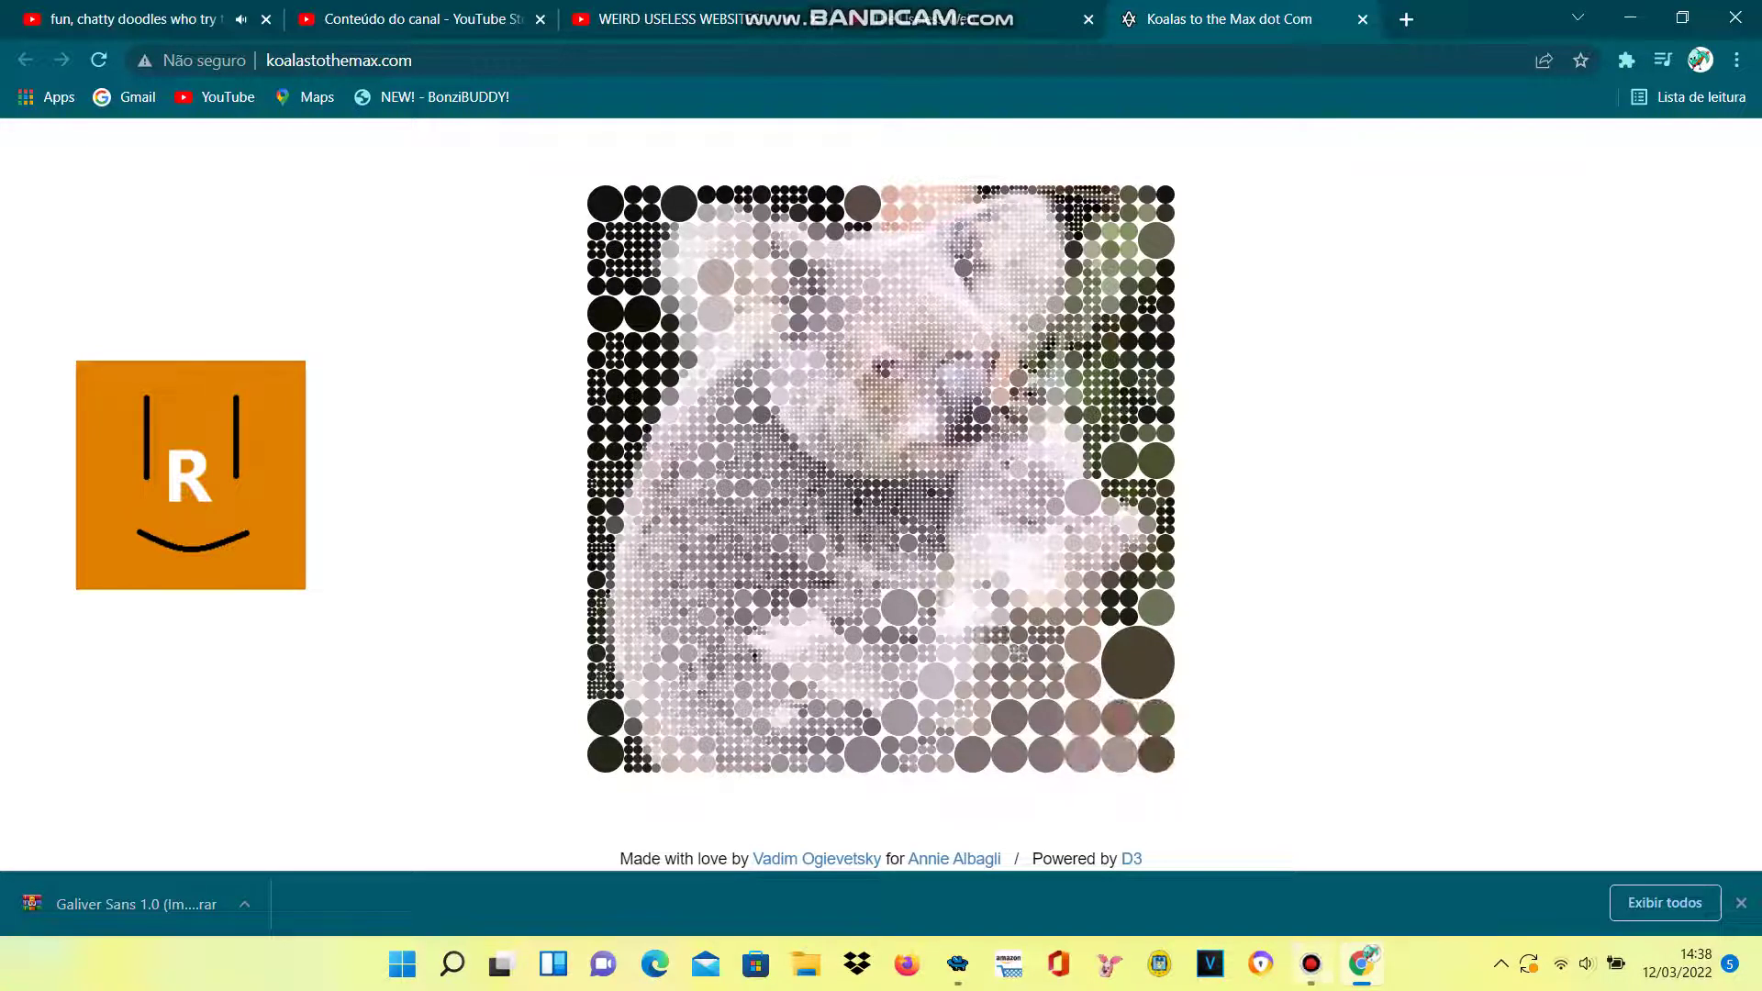
Have Secondmatt say 'to another useless website', then open everydayim.com's Hustlin' page
click(1311, 964)
click(957, 965)
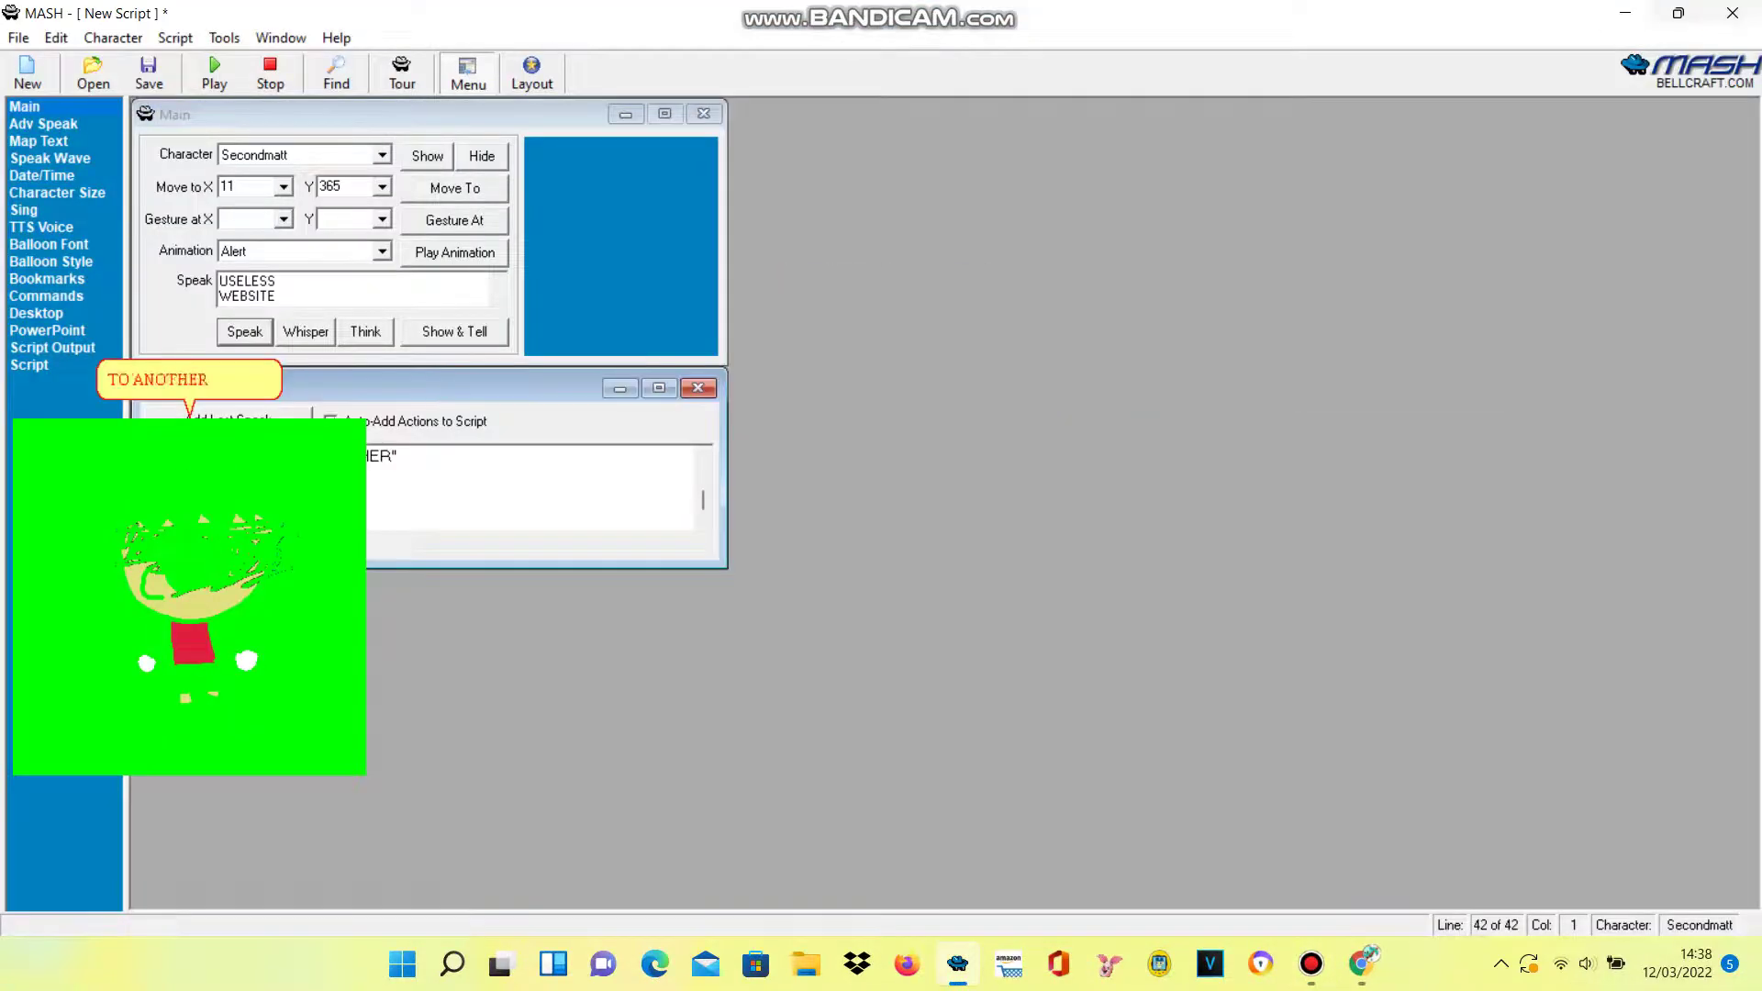
click(1364, 964)
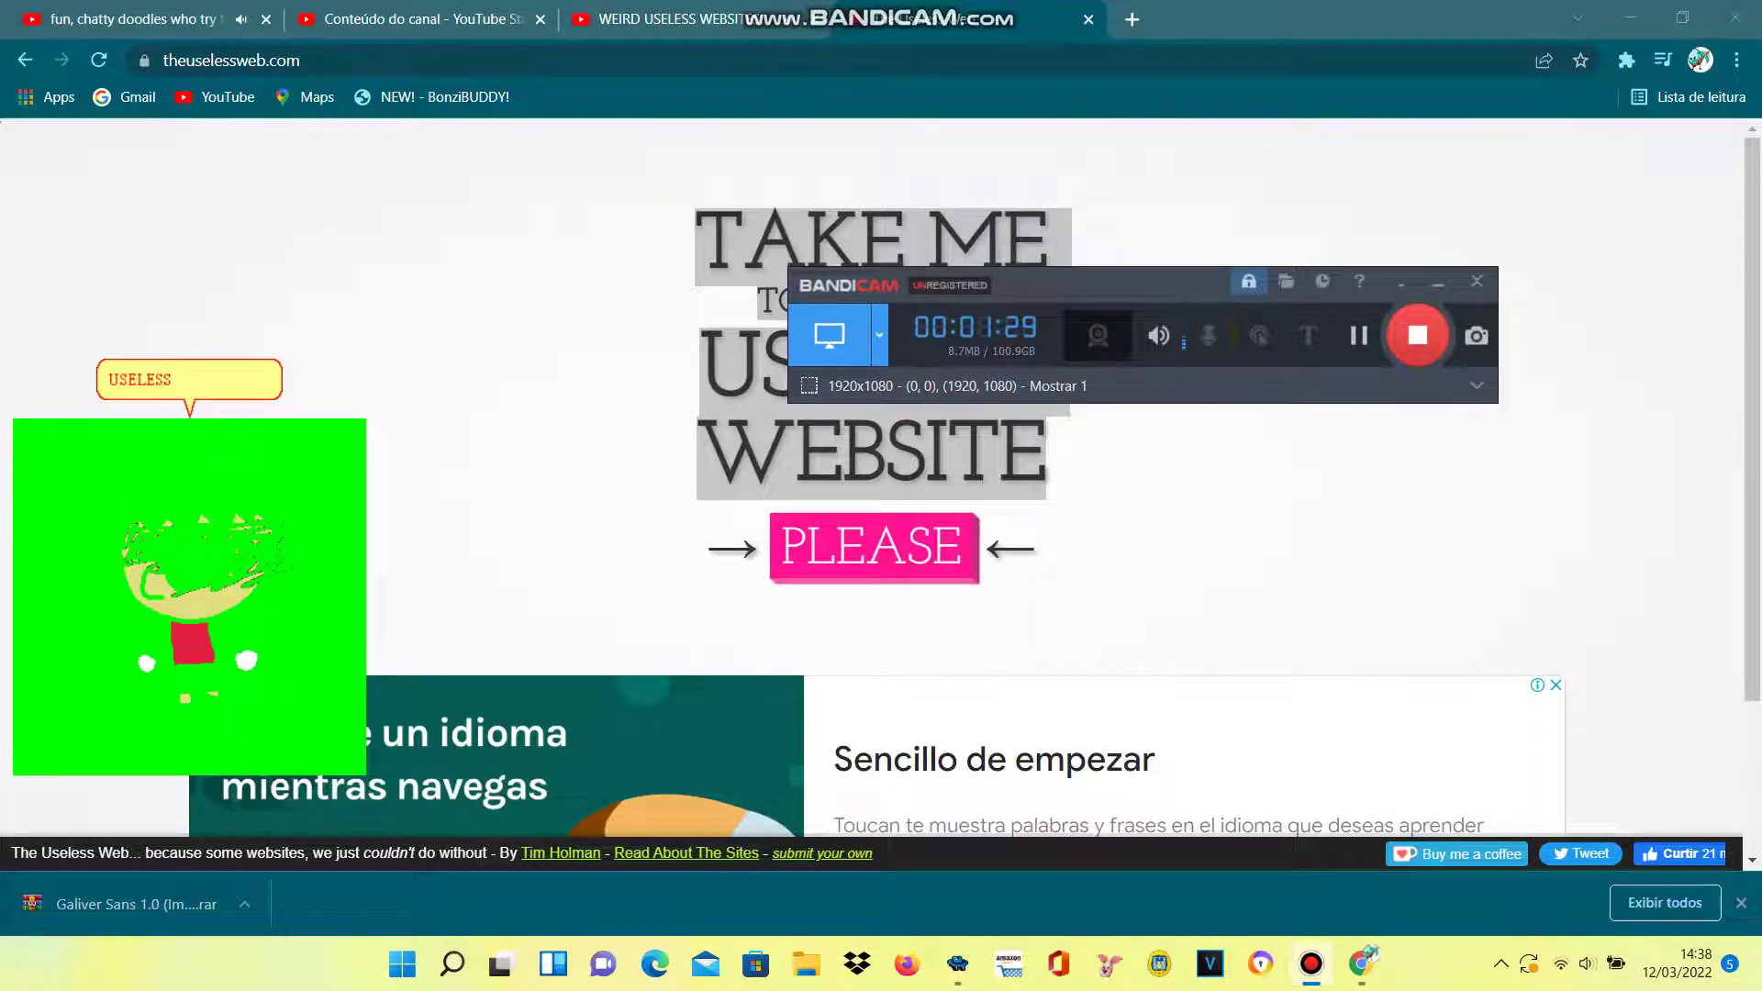
click(873, 548)
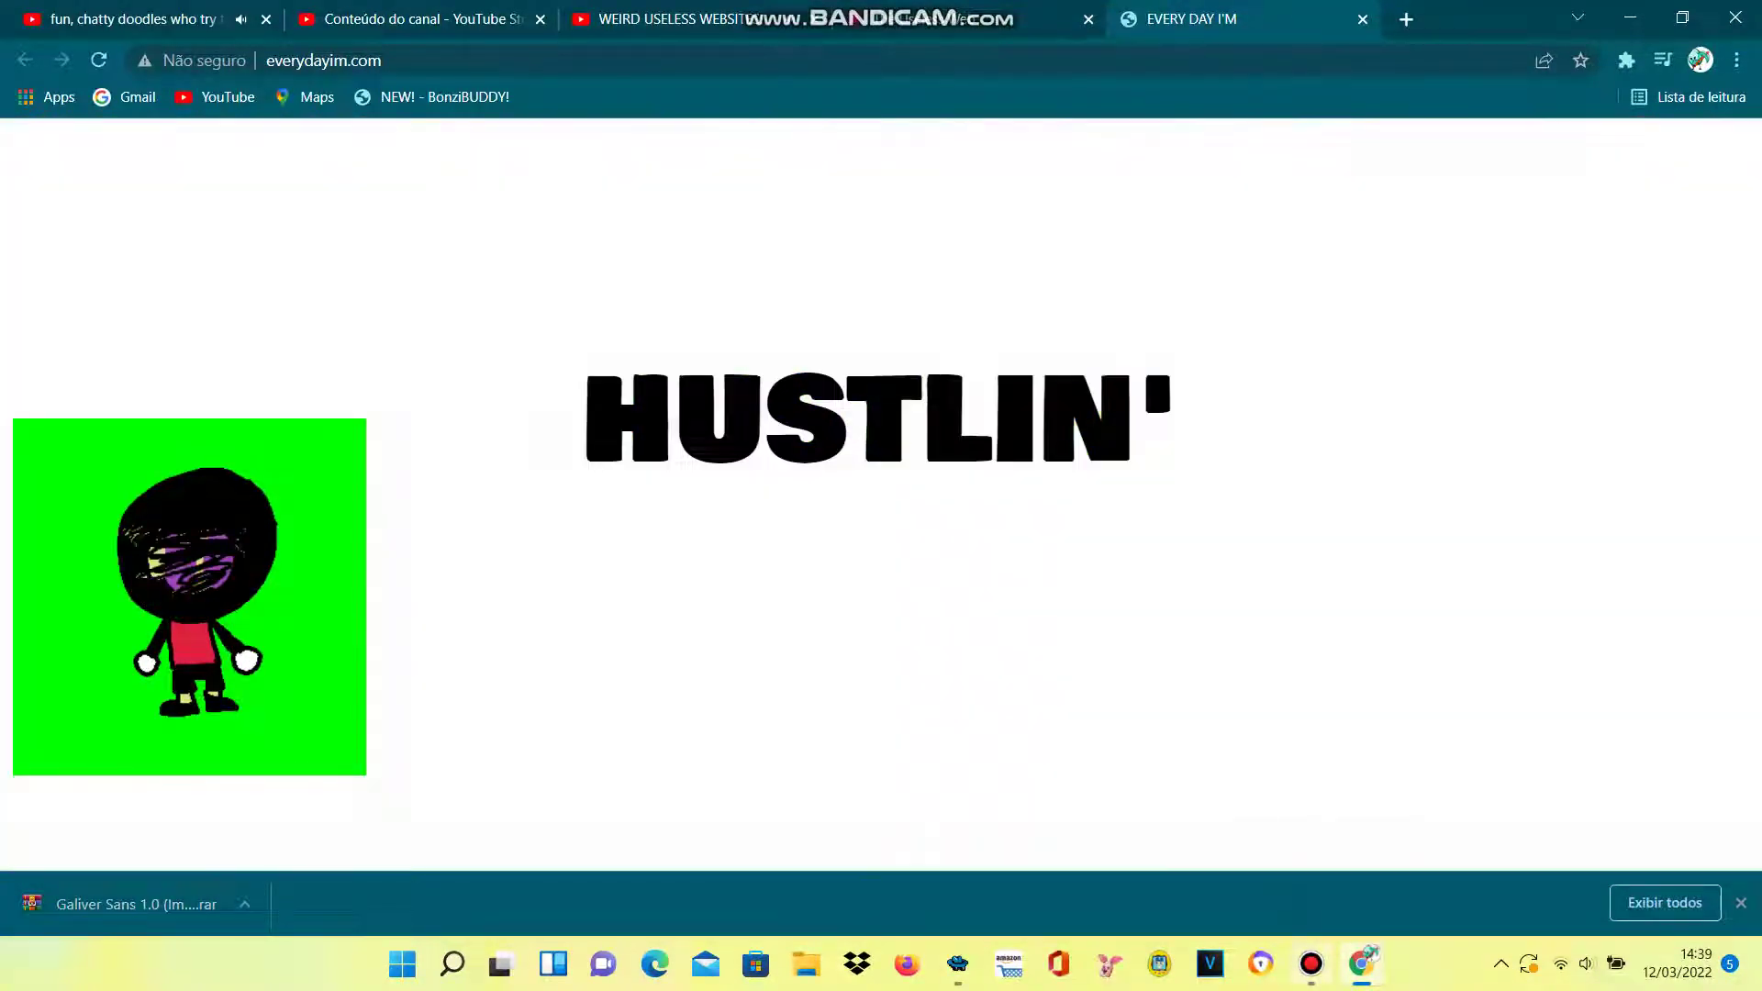
Show OnionGoodland in MASH saying 'take me to another useless website' as rrrgggbbb.com loads
click(1312, 964)
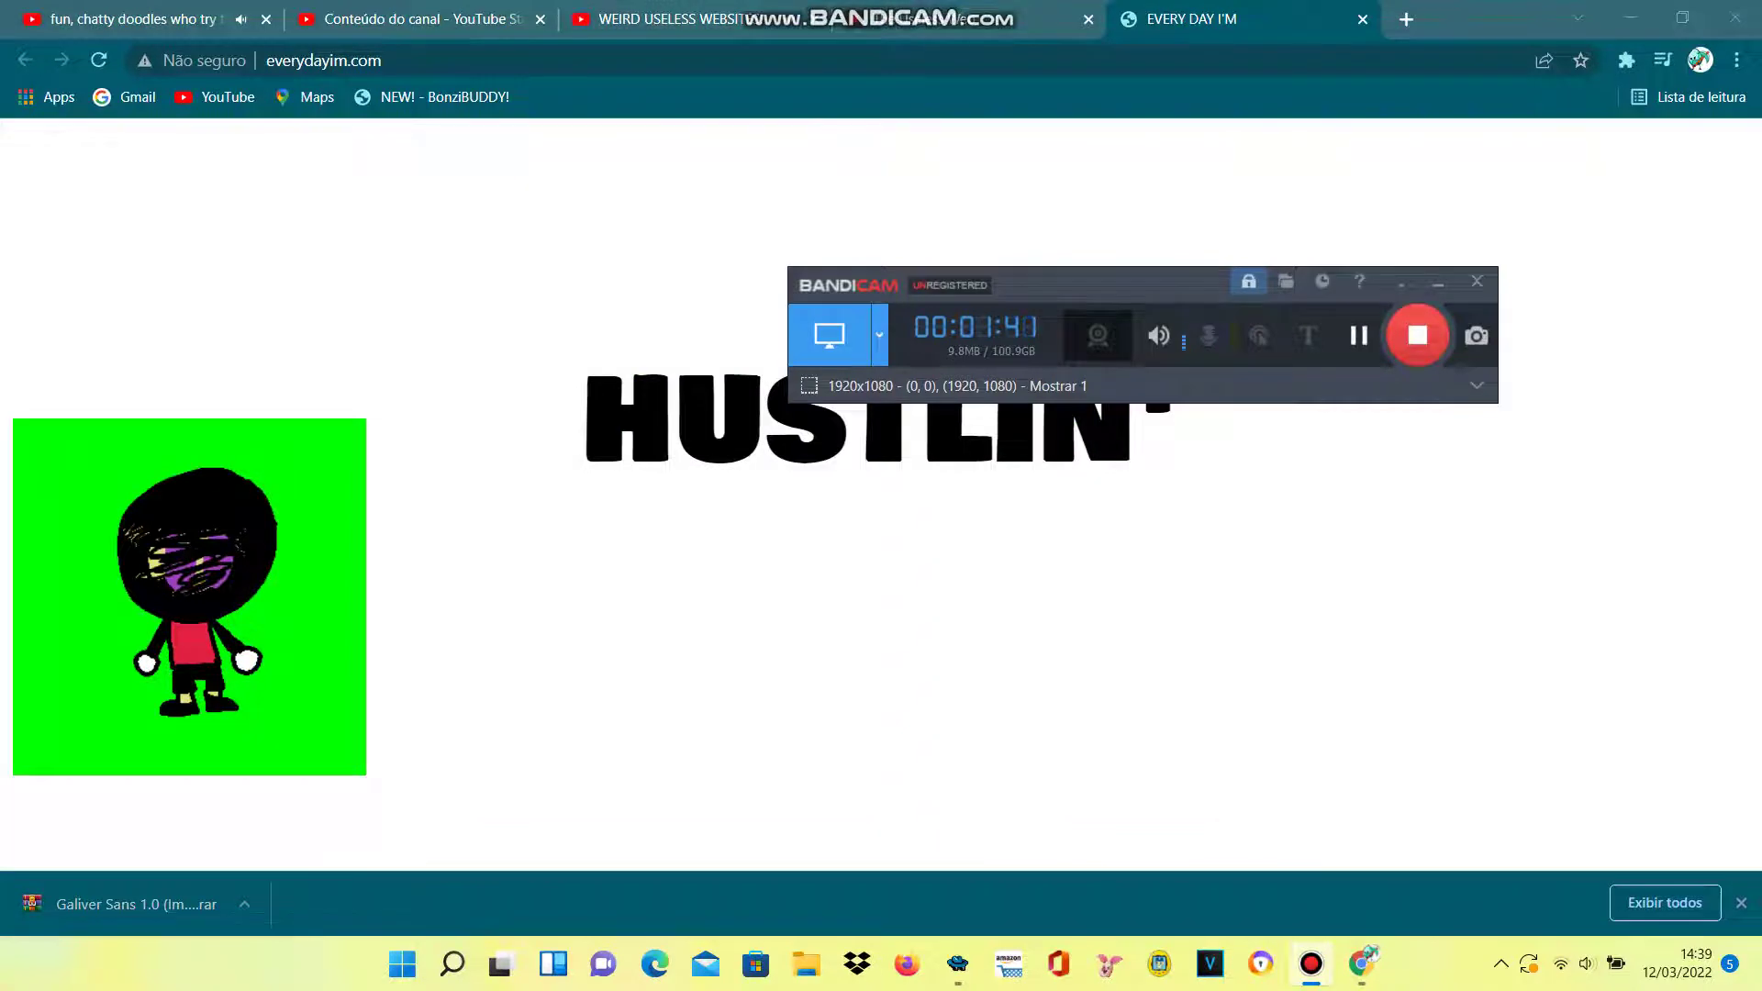
key(alt+Tab)
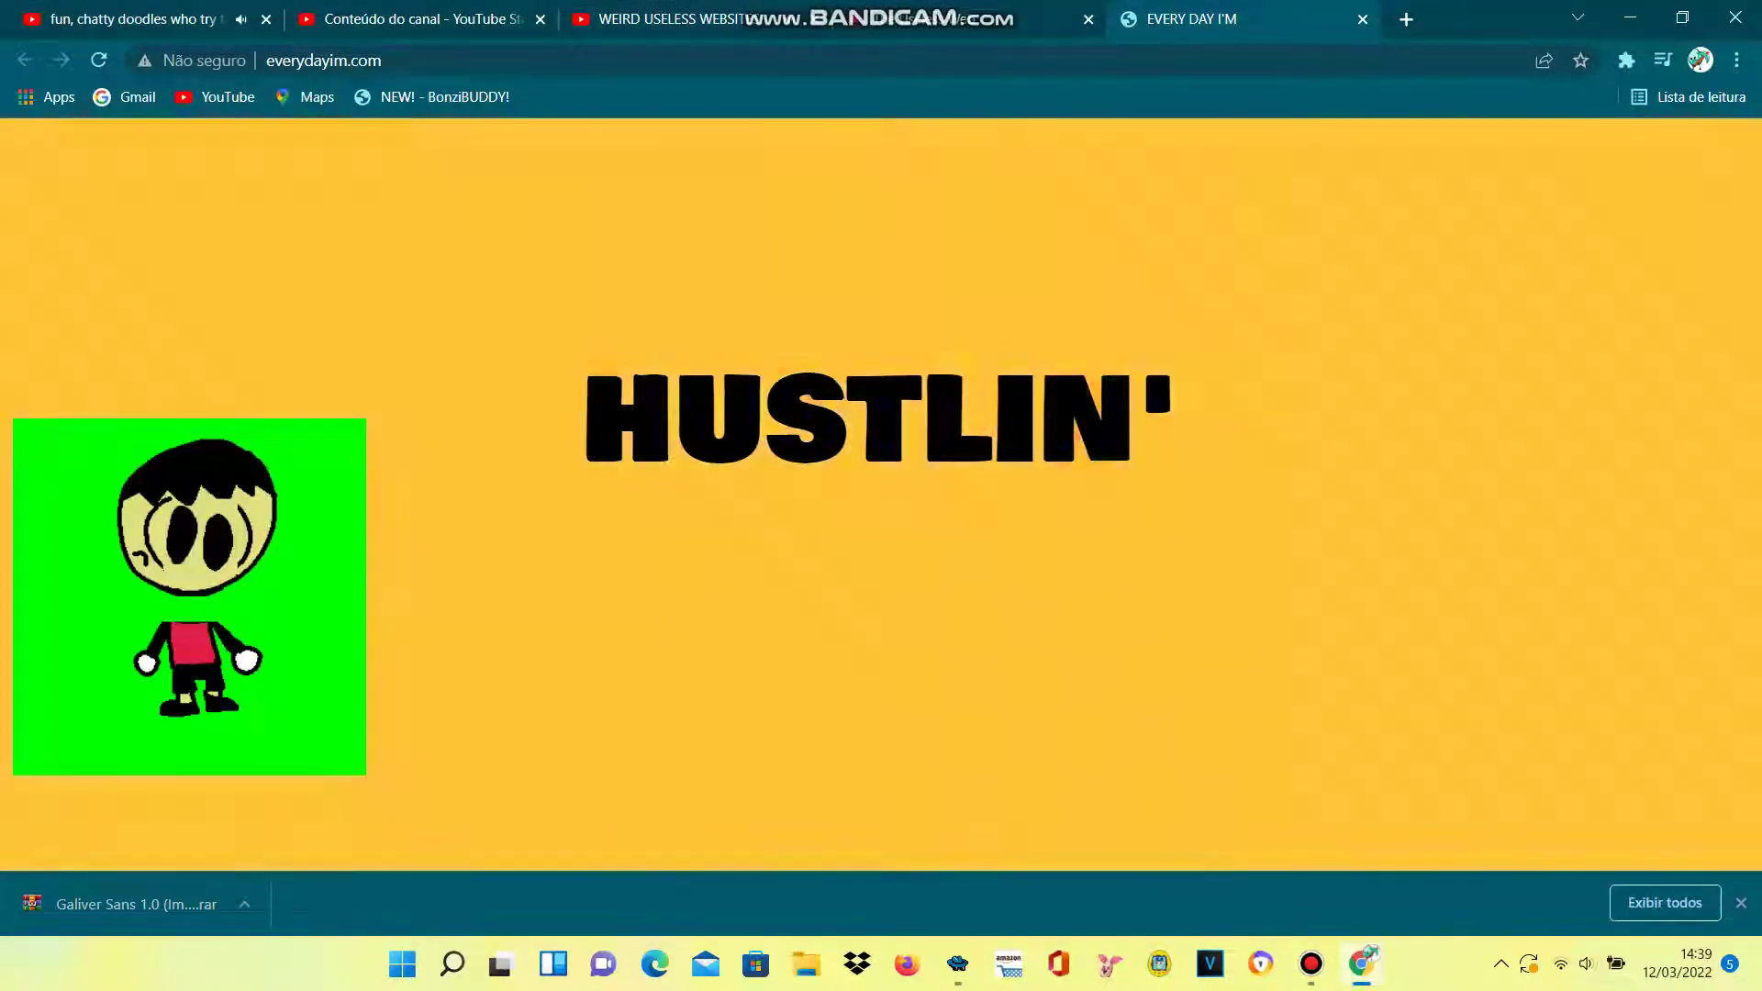
click(1311, 963)
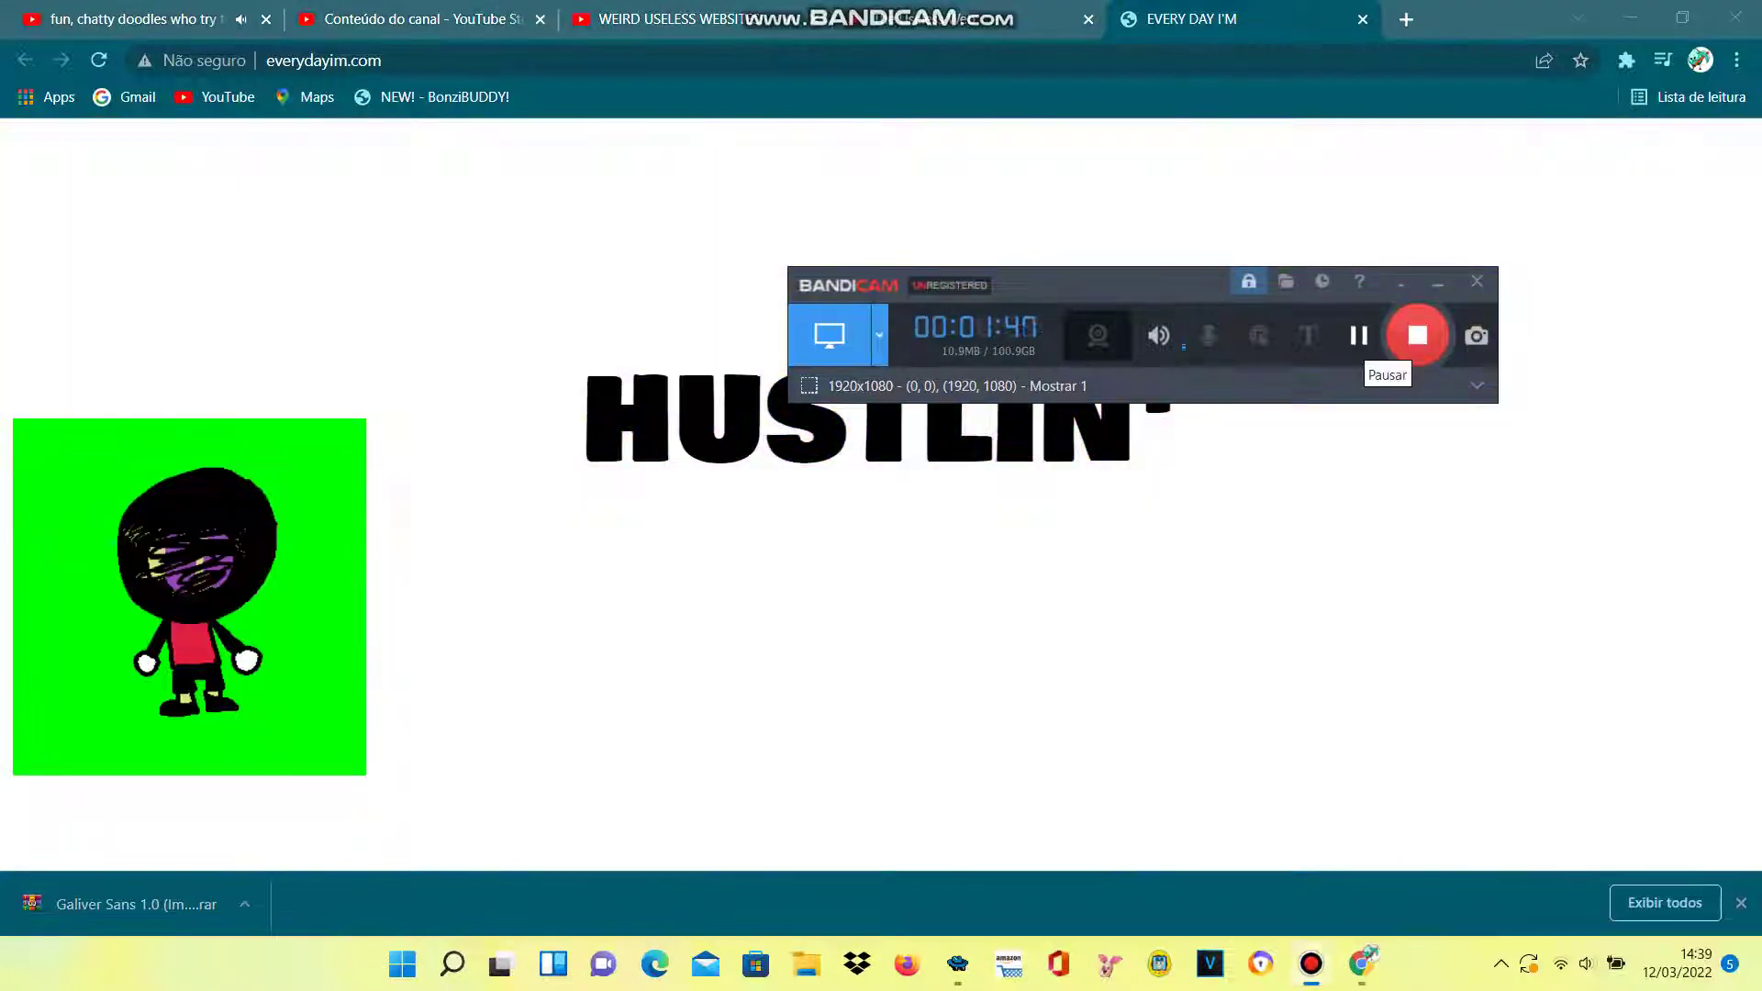
key(alt+Tab)
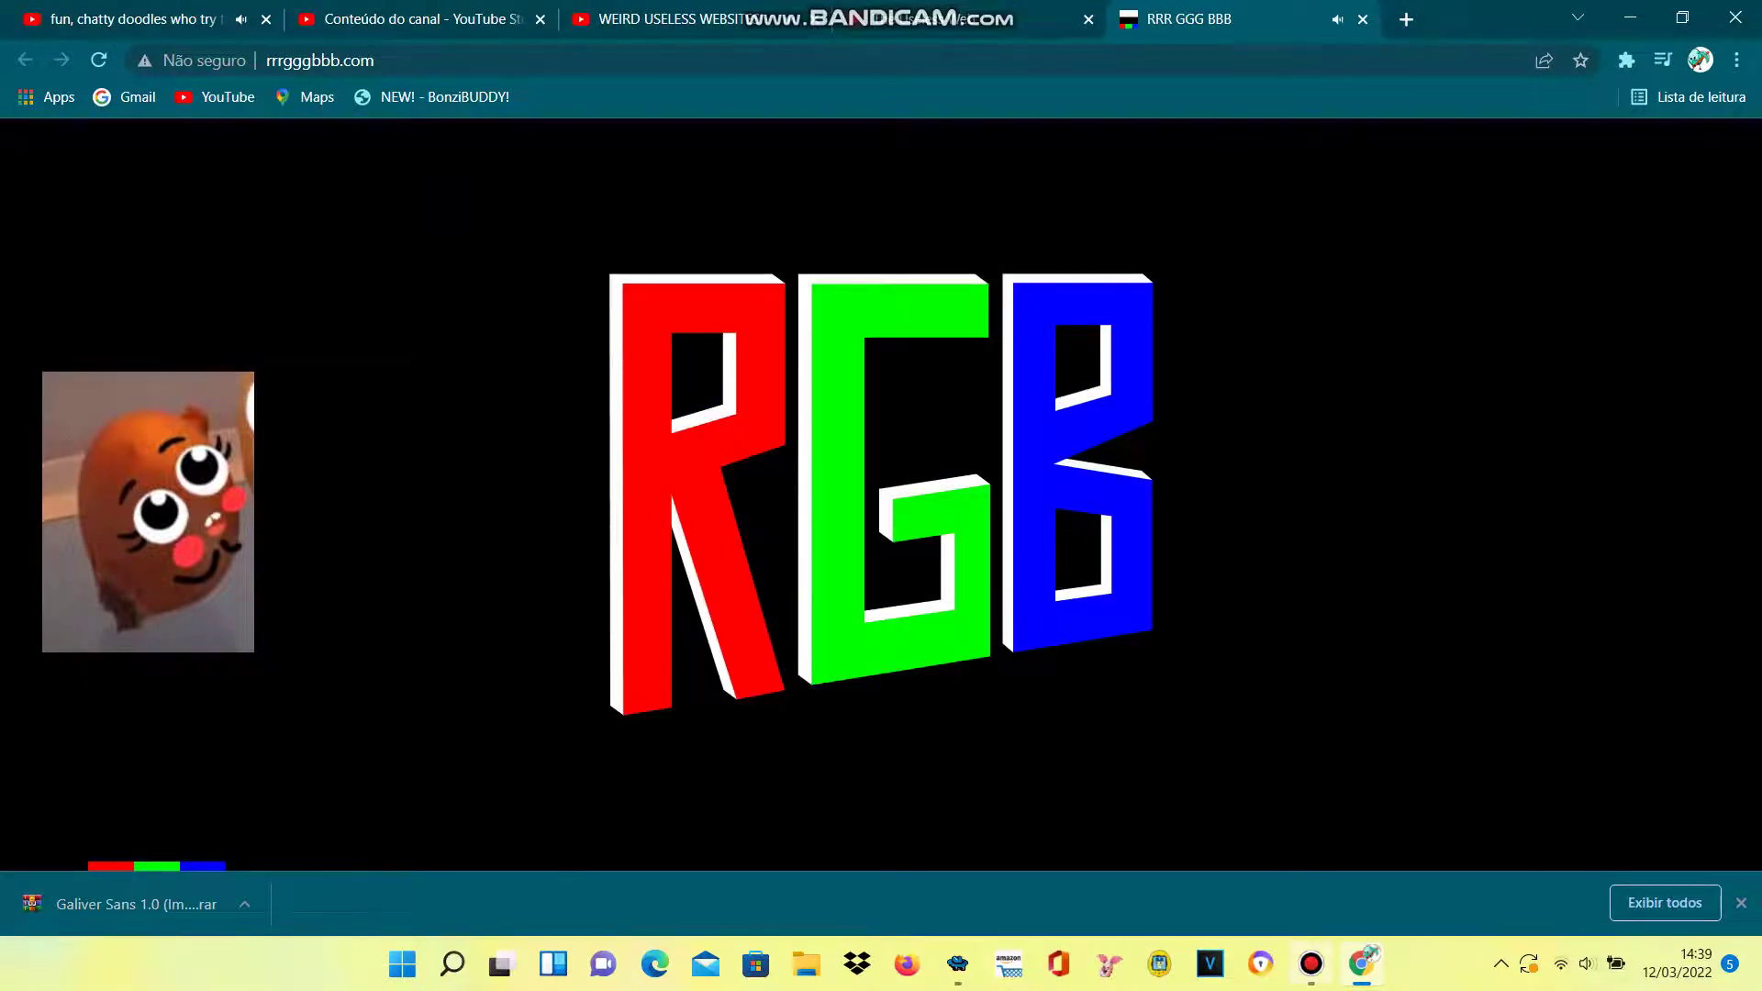
click(1310, 964)
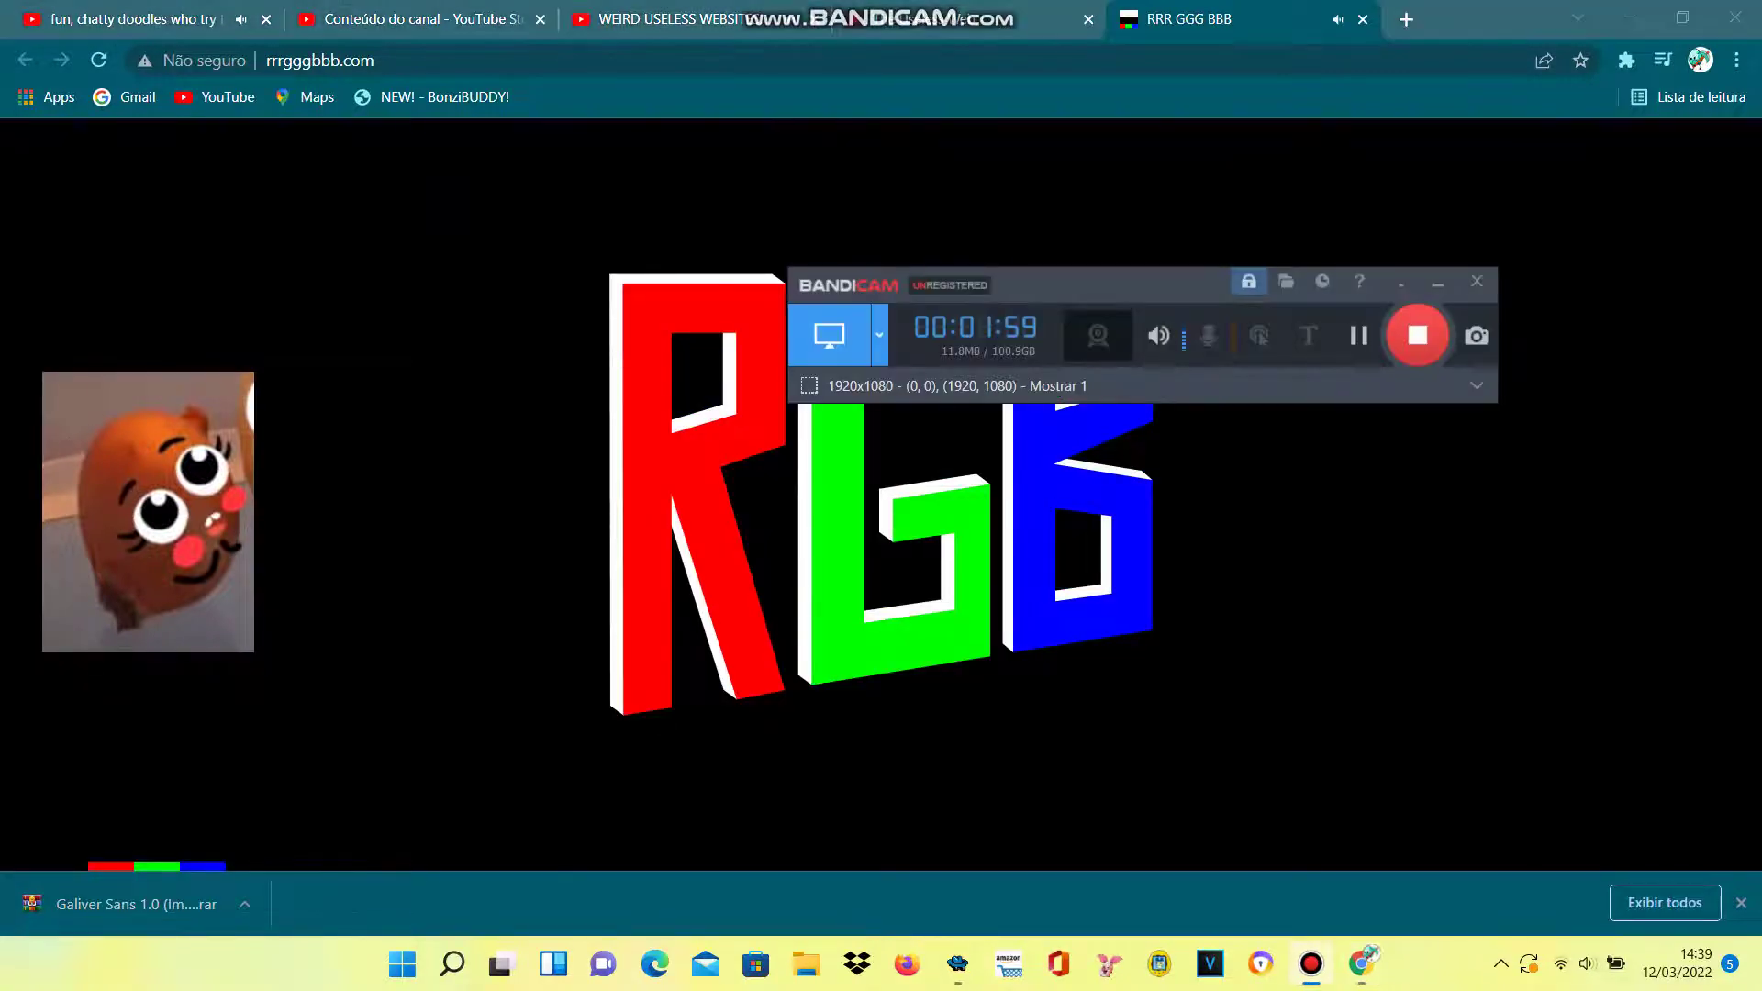